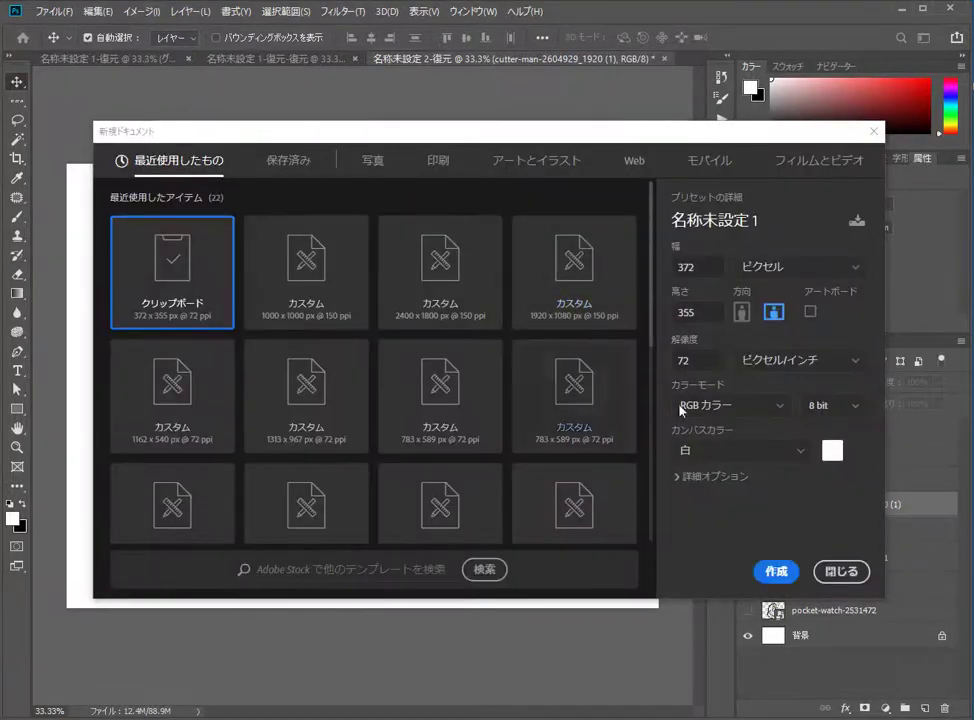
Step: Create a new document from the 1000 x 1000 px, 150 ppi custom preset
left_click(355, 272)
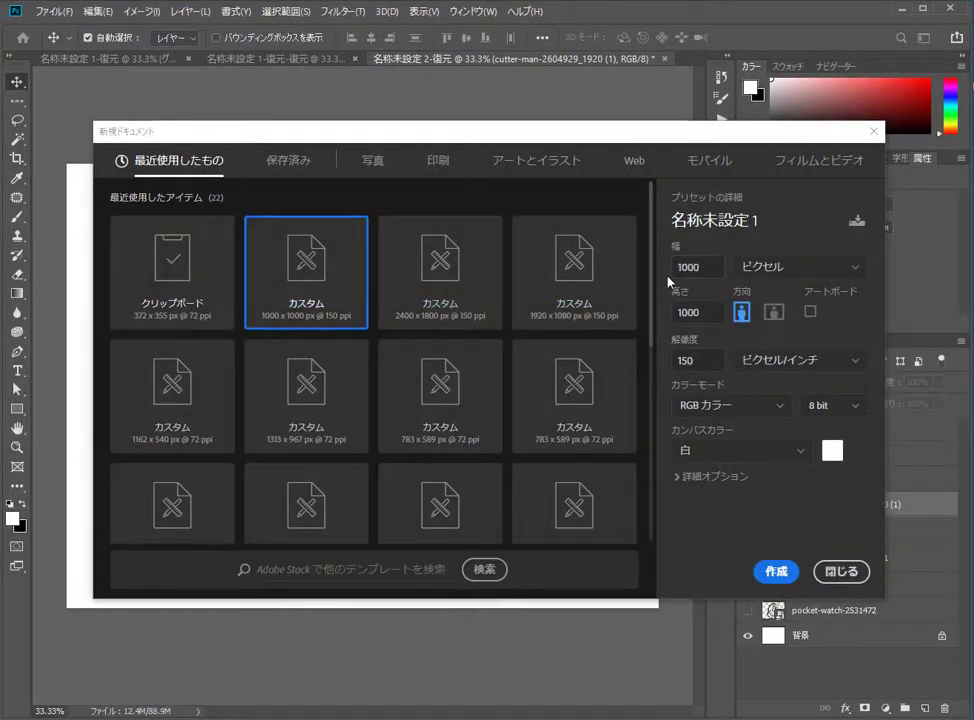
left_click(776, 571)
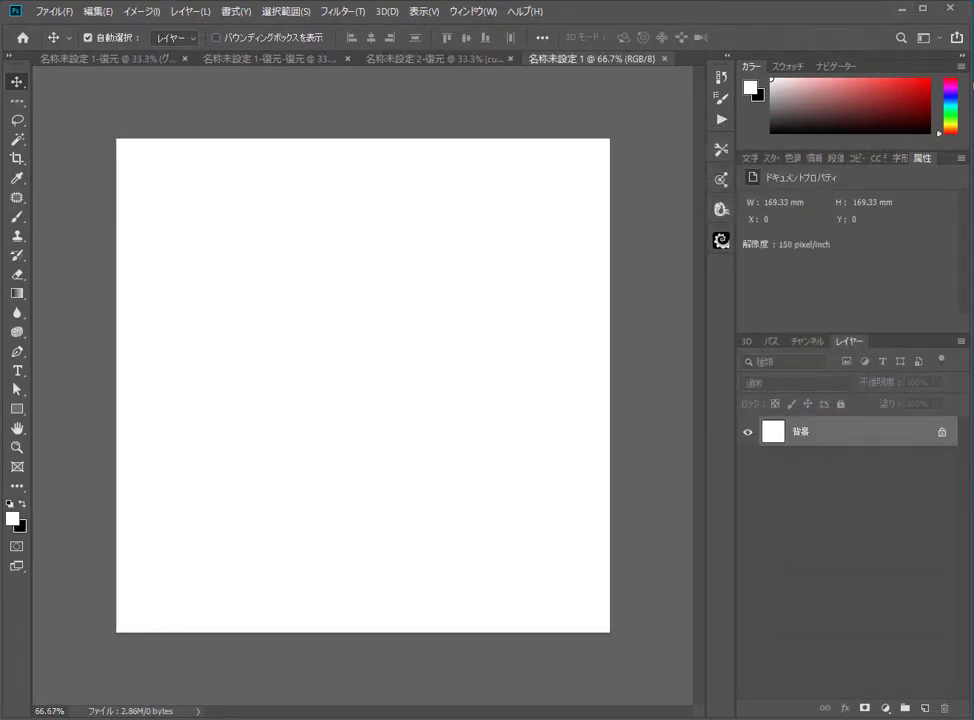
Step: Place the girl portrait photo and scale it to about 107% so it covers the whole canvas
left_click_drag(515, 348, 456, 386)
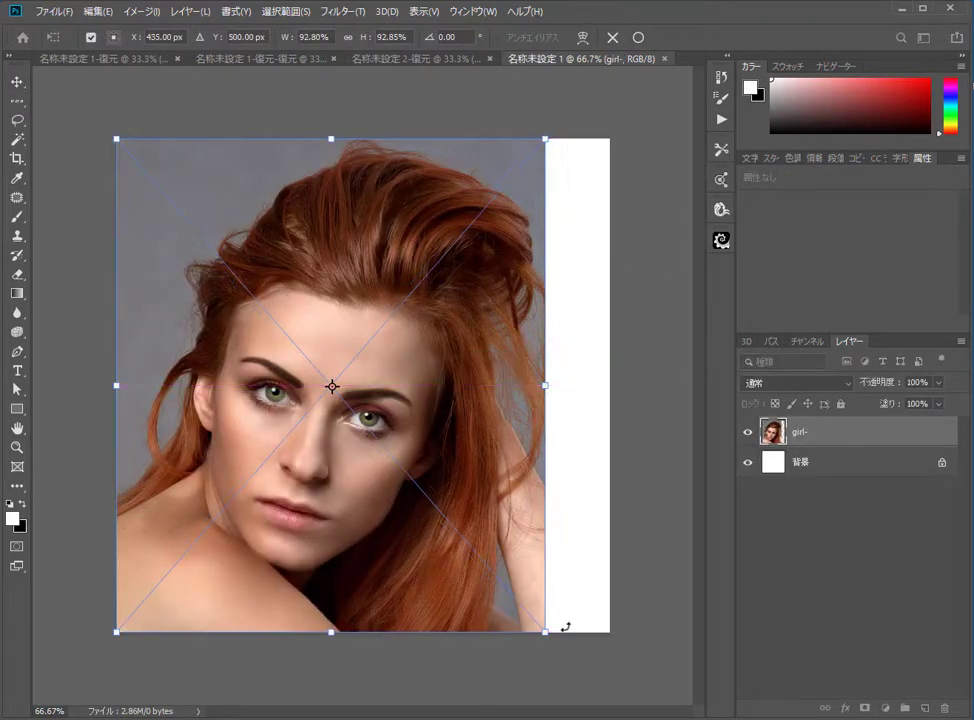
left_click_drag(548, 636, 622, 693)
left_click_drag(435, 535, 439, 506)
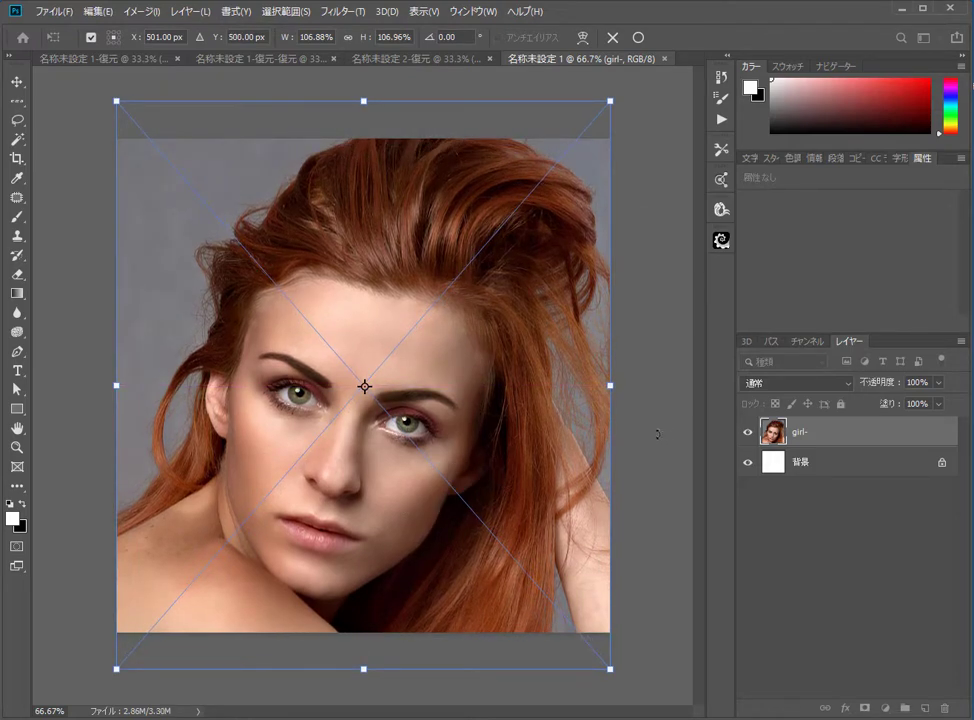
key("Return")
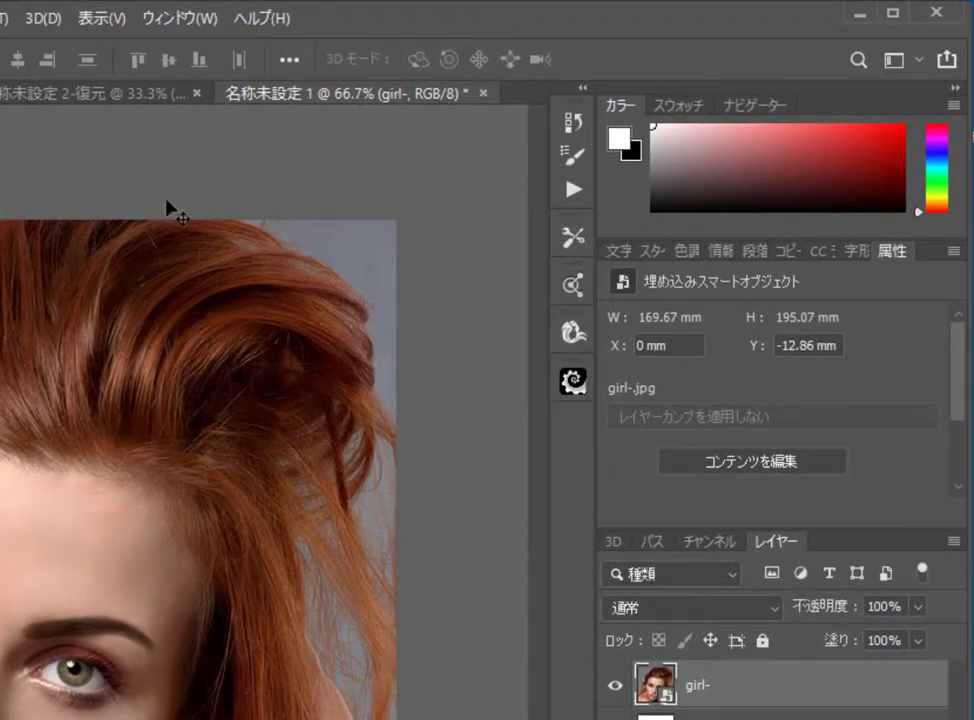
Step: Turn on the grid display for the canvas
left_click(99, 18)
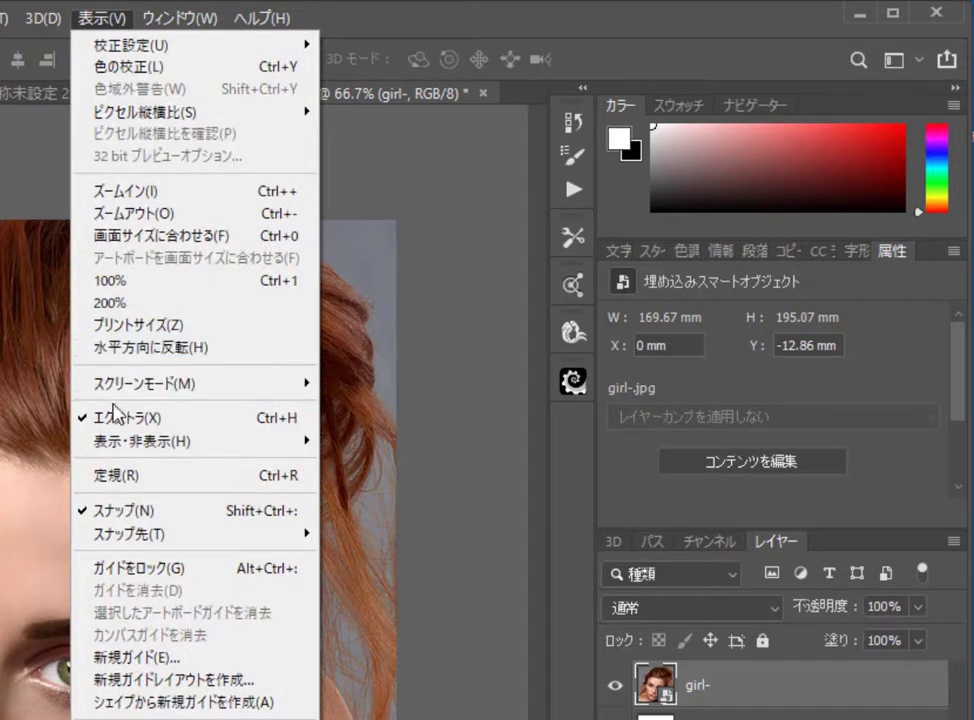
mouse_move(263, 441)
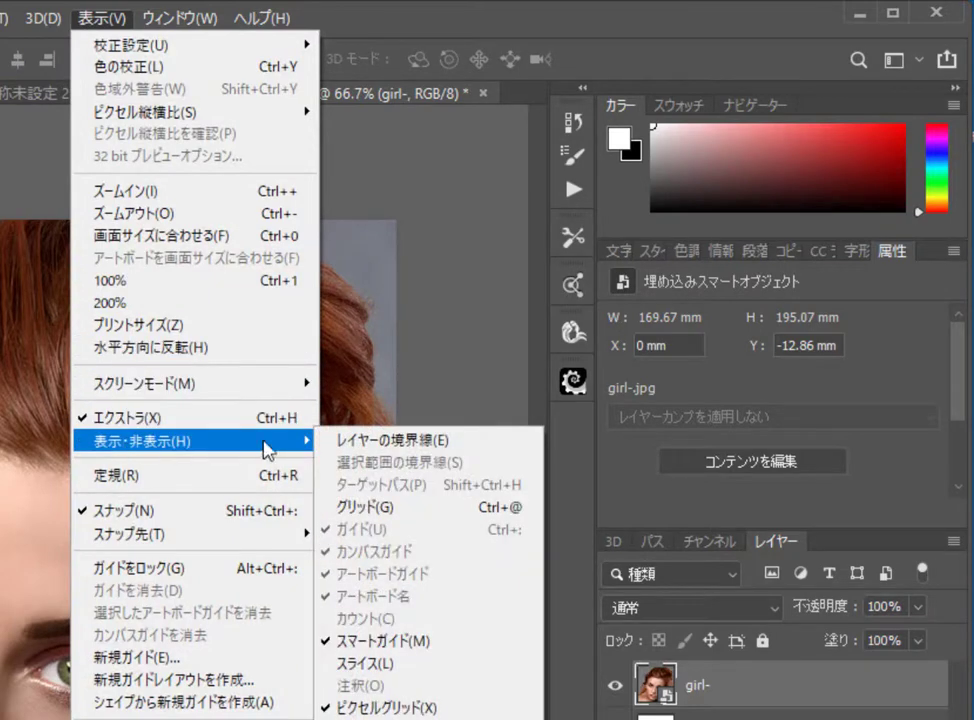
left_click(355, 521)
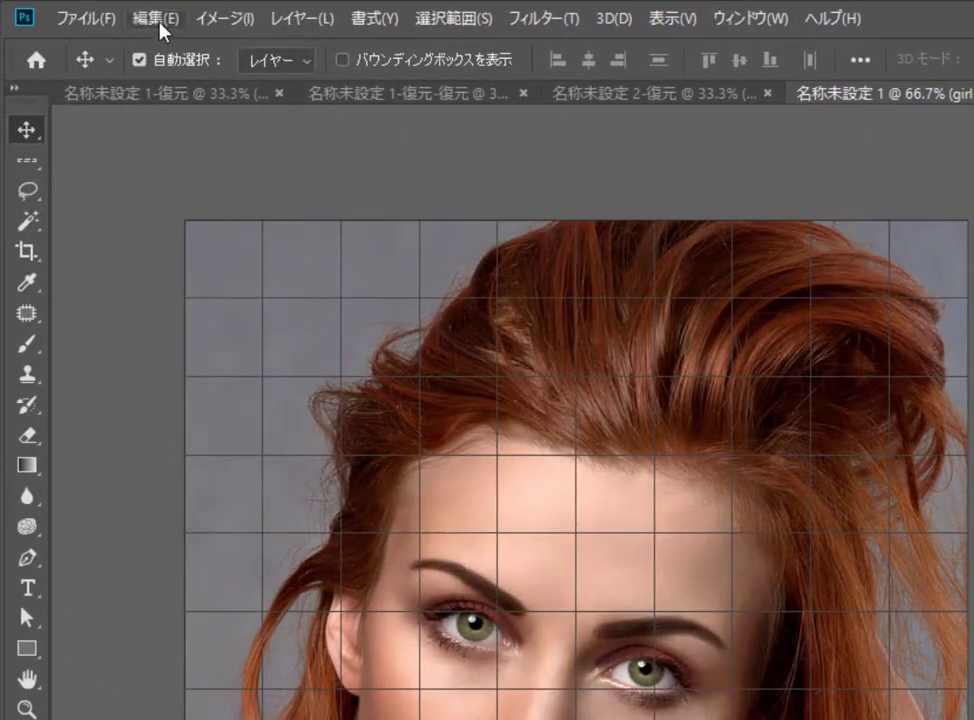
Step: Set the grid preferences to a gridline every 10 % with 1 subdivision
left_click(157, 18)
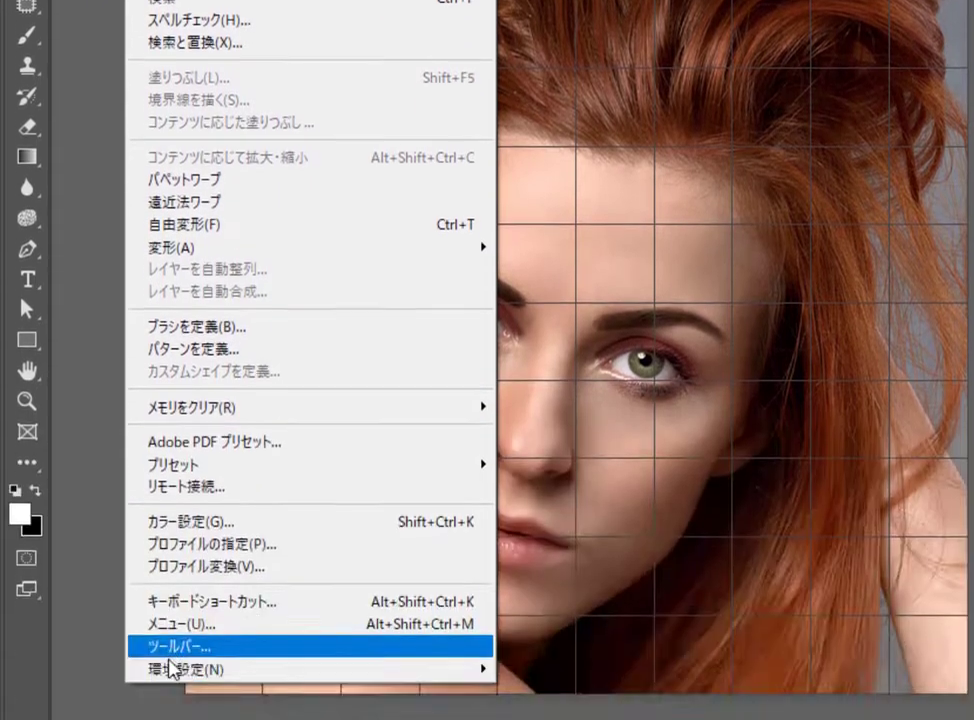
mouse_move(172, 556)
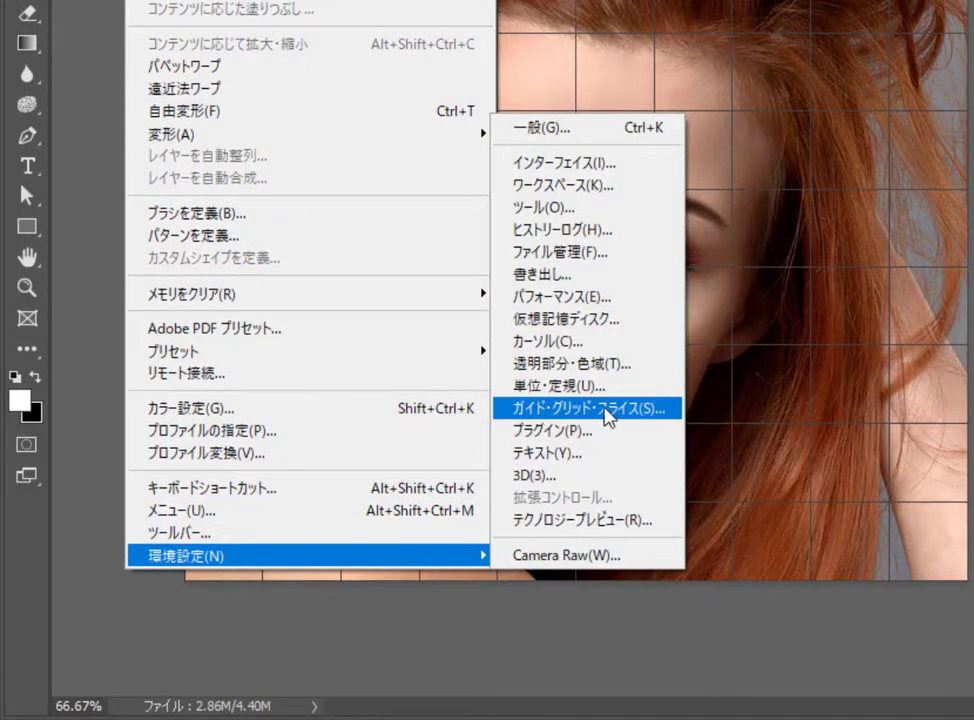
left_click(605, 410)
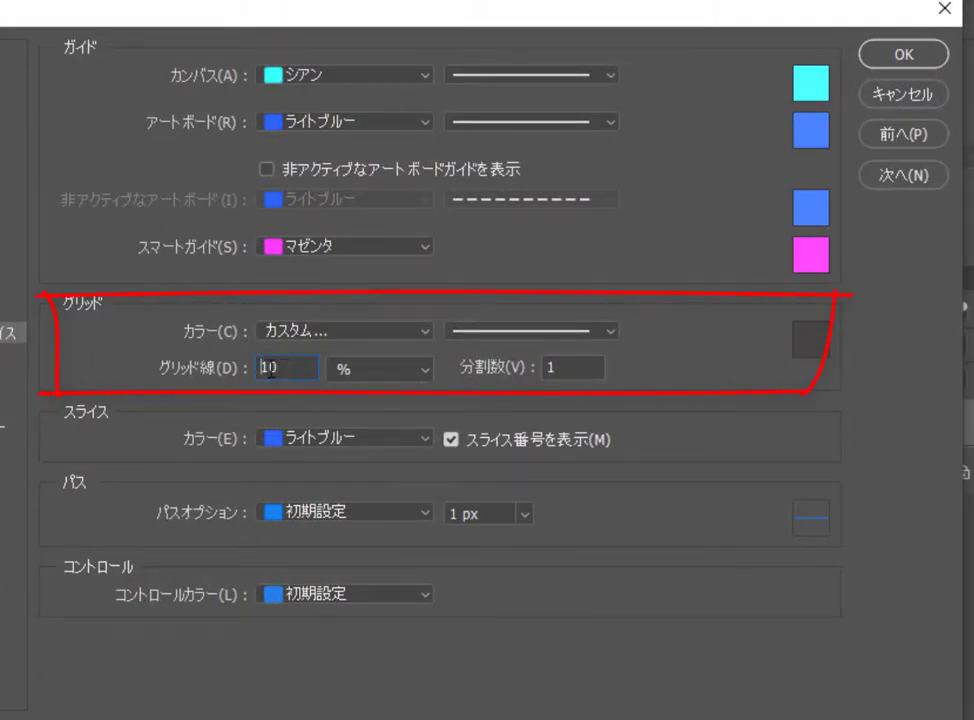
left_click(350, 374)
left_click(348, 374)
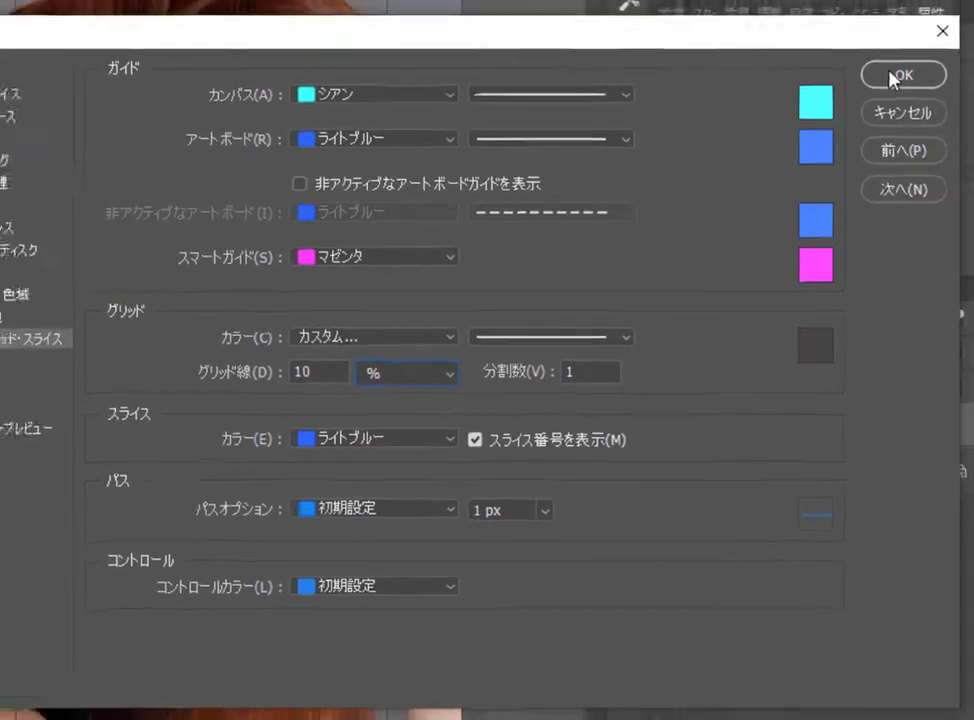
left_click(903, 54)
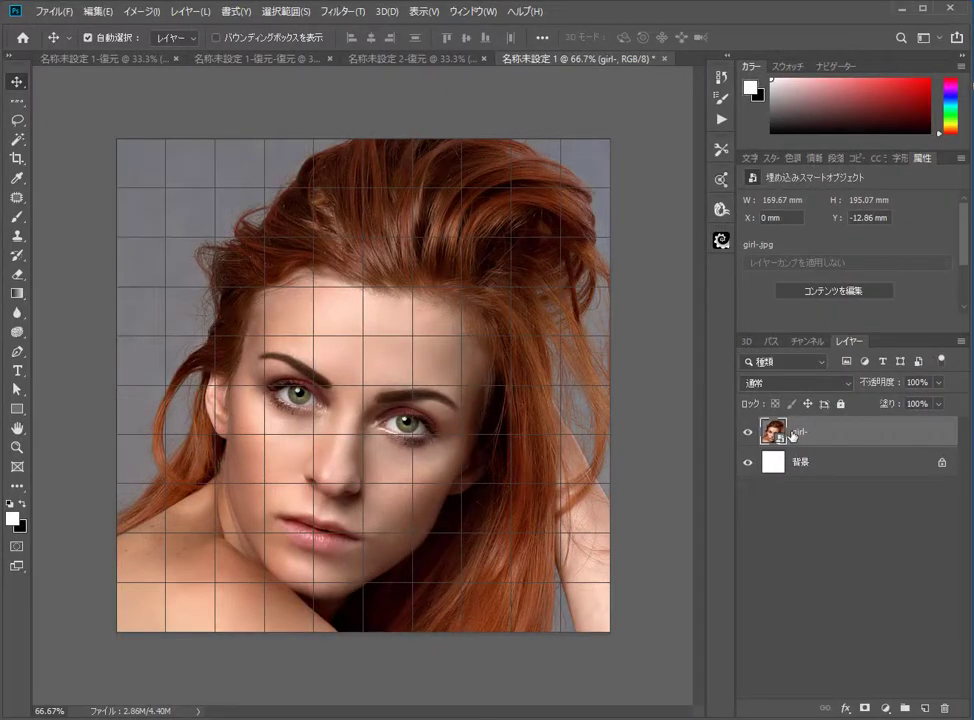
Step: Hide the photo layer and add-select the horizontal grid lines with the Single Row Marquee tool
left_click(750, 432)
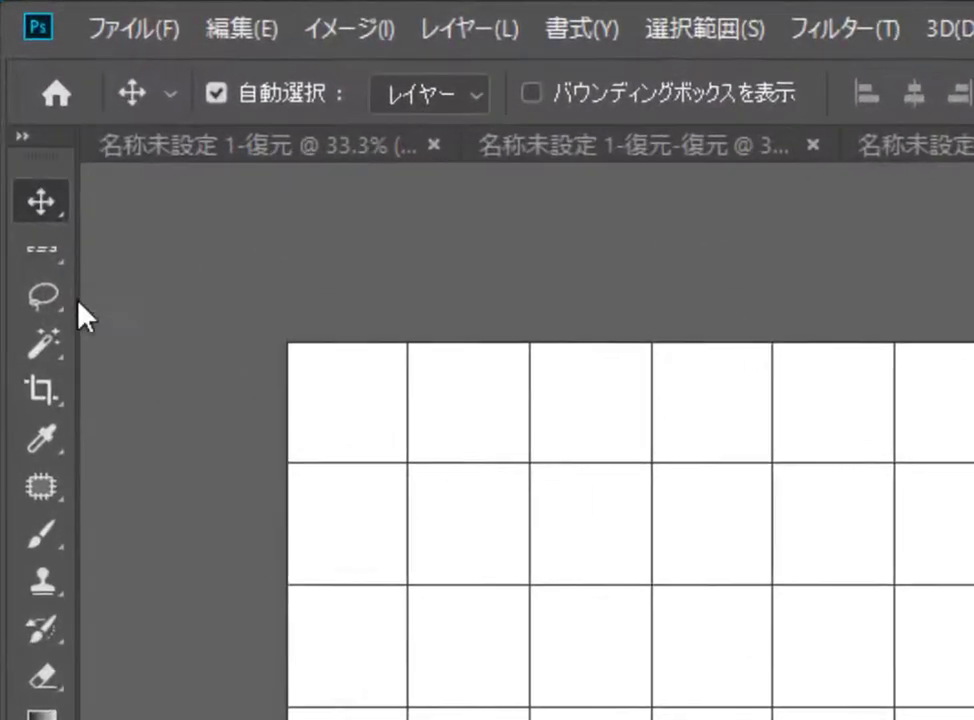
left_click(18, 100)
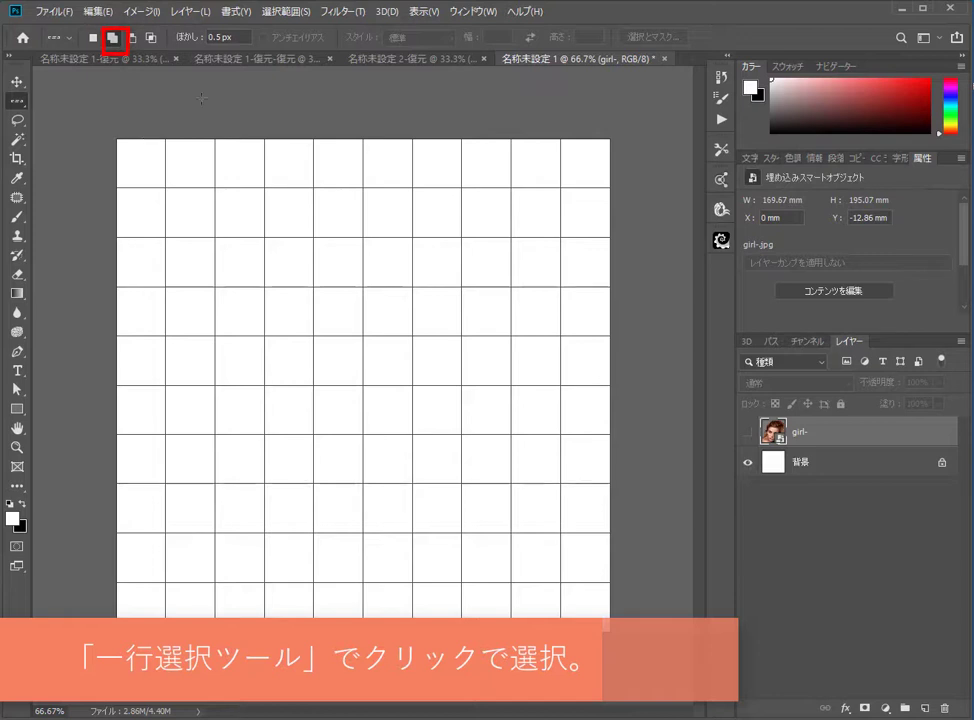
left_click(214, 37)
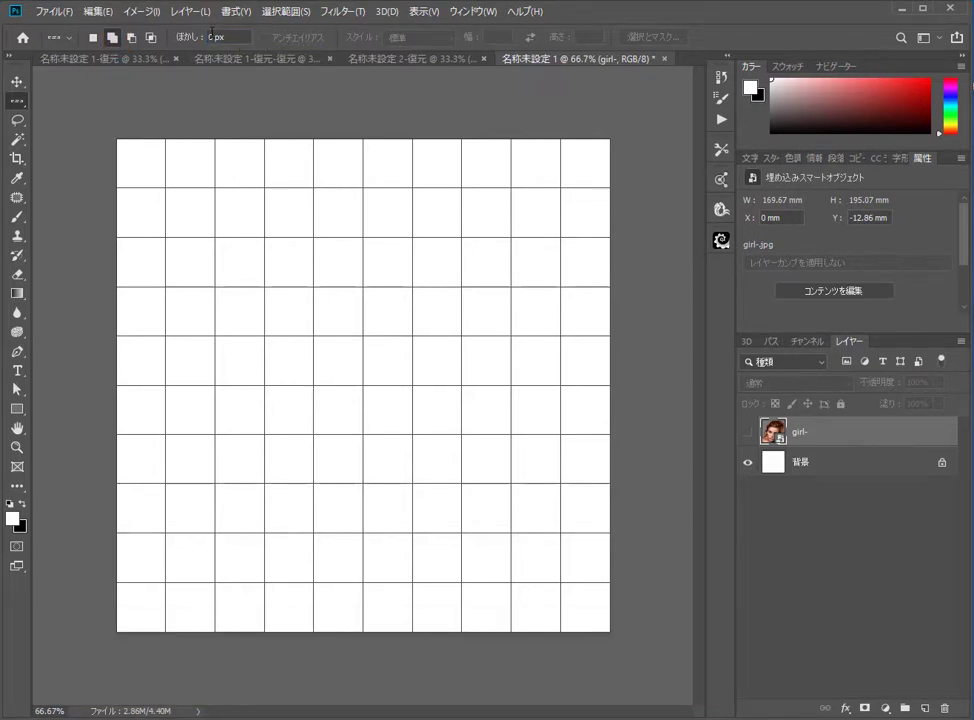
left_click(144, 188)
left_click(146, 237)
left_click(148, 287)
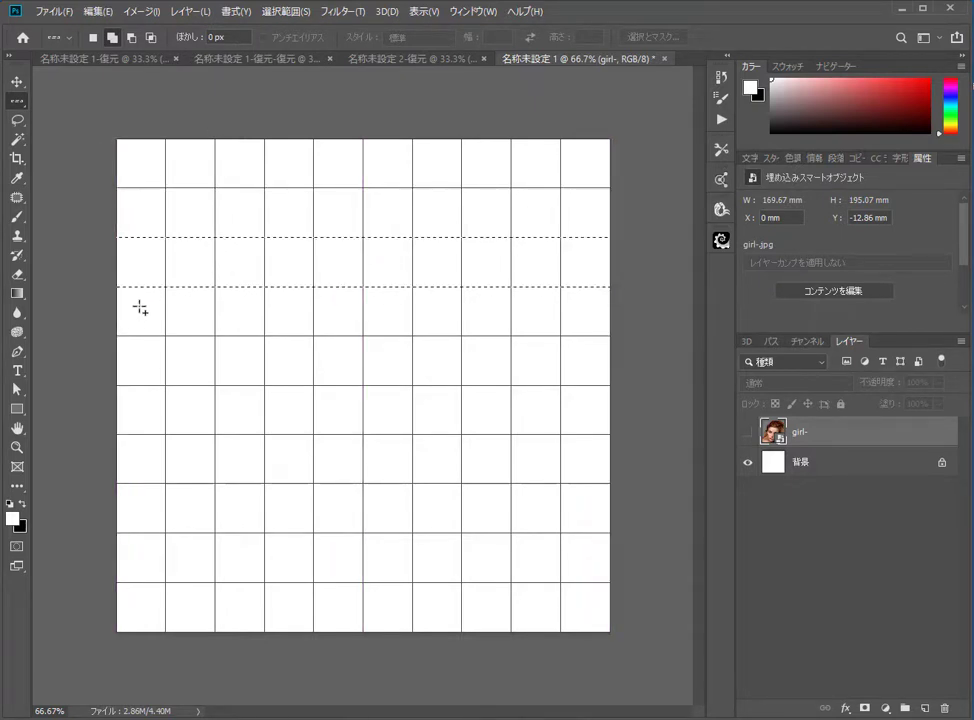
left_click_drag(140, 312, 152, 533)
left_click_drag(147, 579, 148, 582)
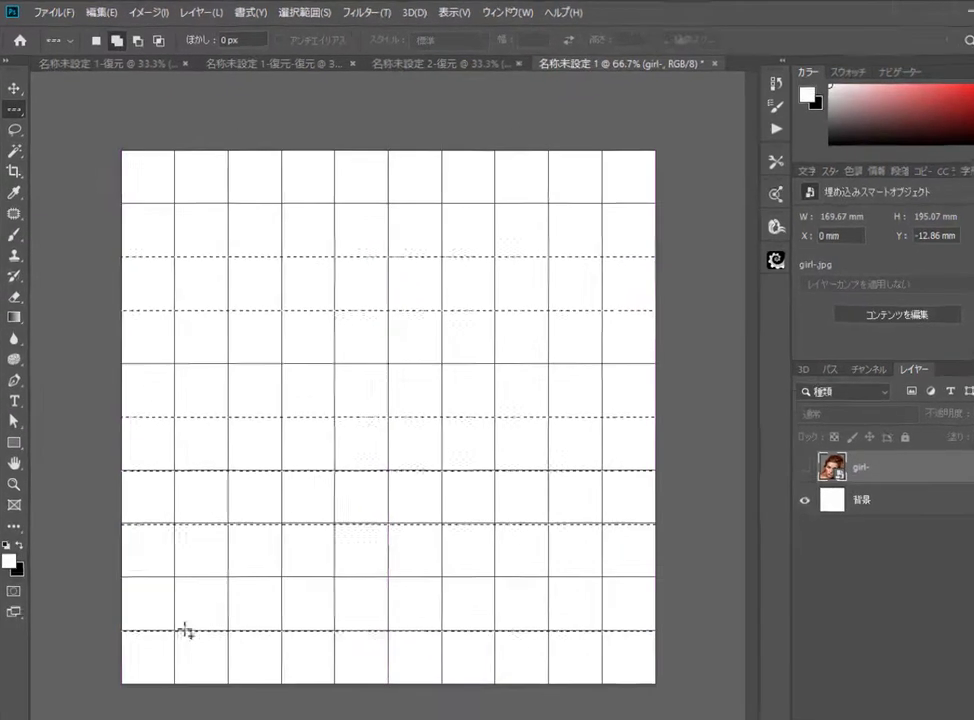
Step: Set the marquee feather to 0.5 px
left_click_drag(227, 40, 221, 40)
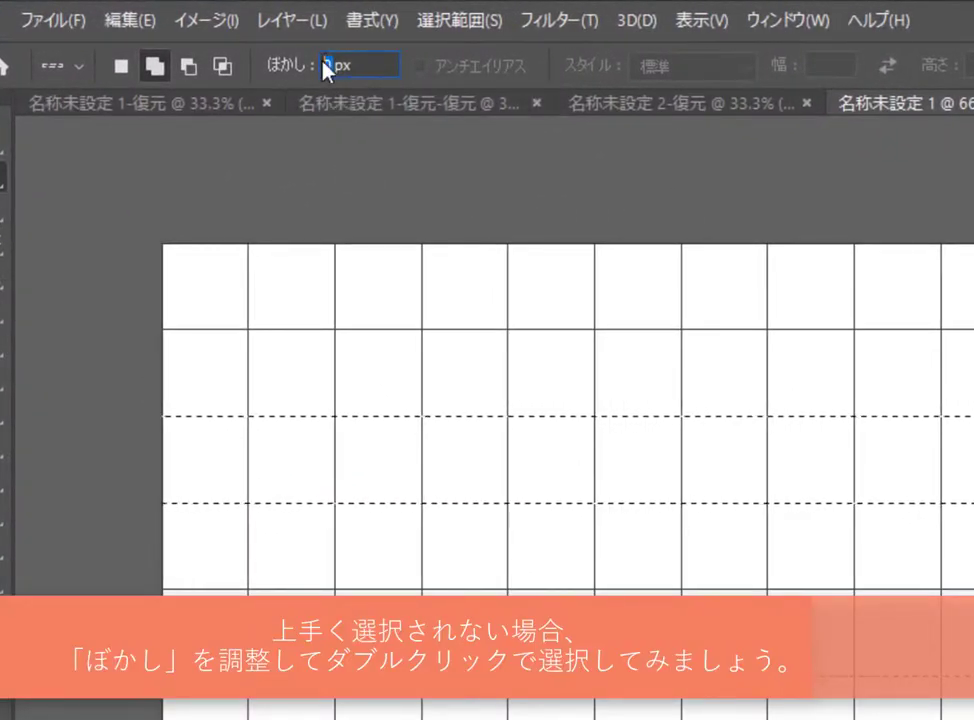
type("0.5")
key("Return")
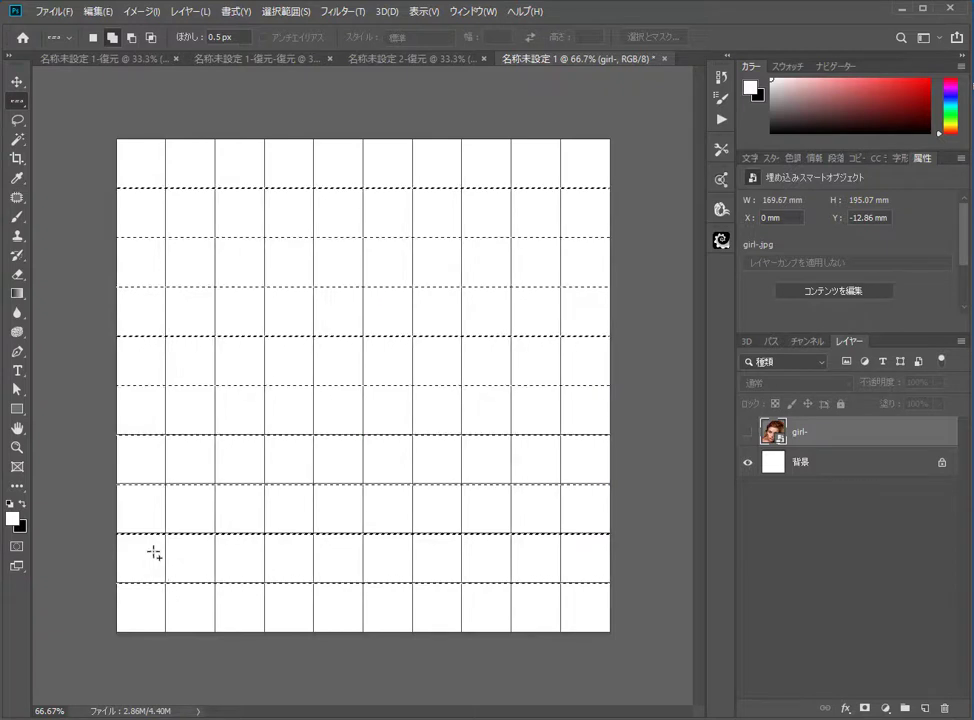
Step: Switch to the Single Column Marquee tool and add each vertical grid line to the selection
right_click(22, 103)
left_click(60, 140)
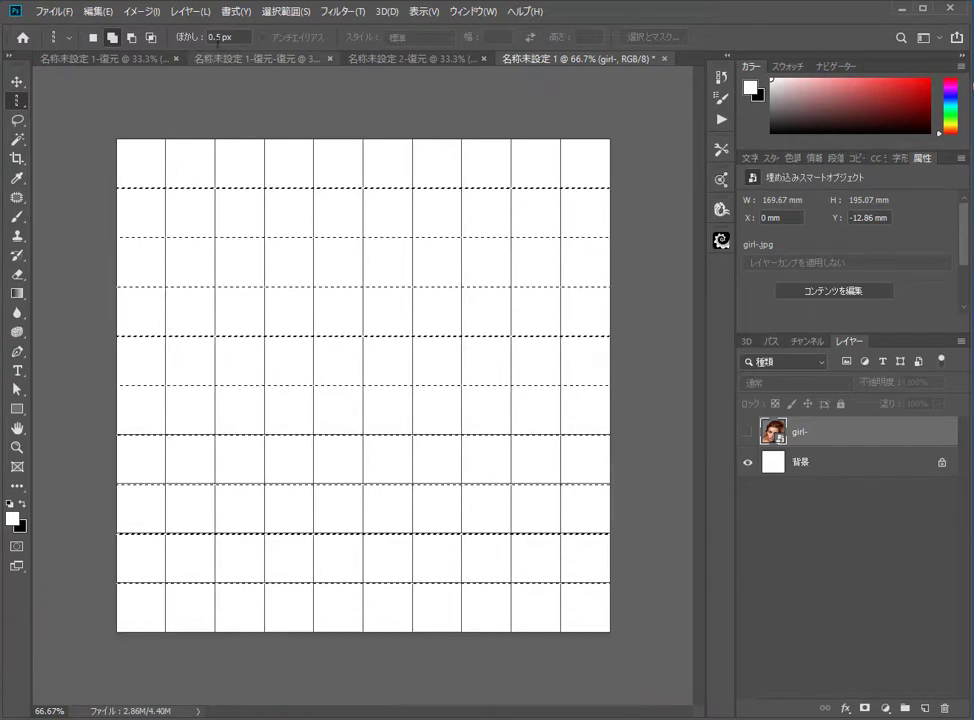
left_click(166, 158)
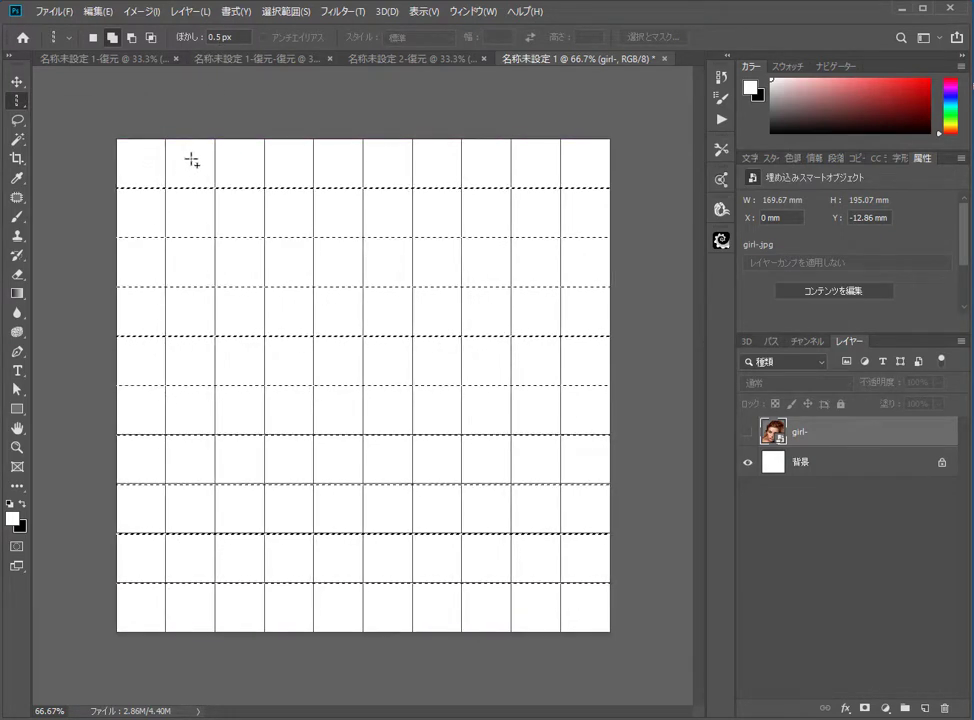
left_click(164, 162)
left_click(214, 161)
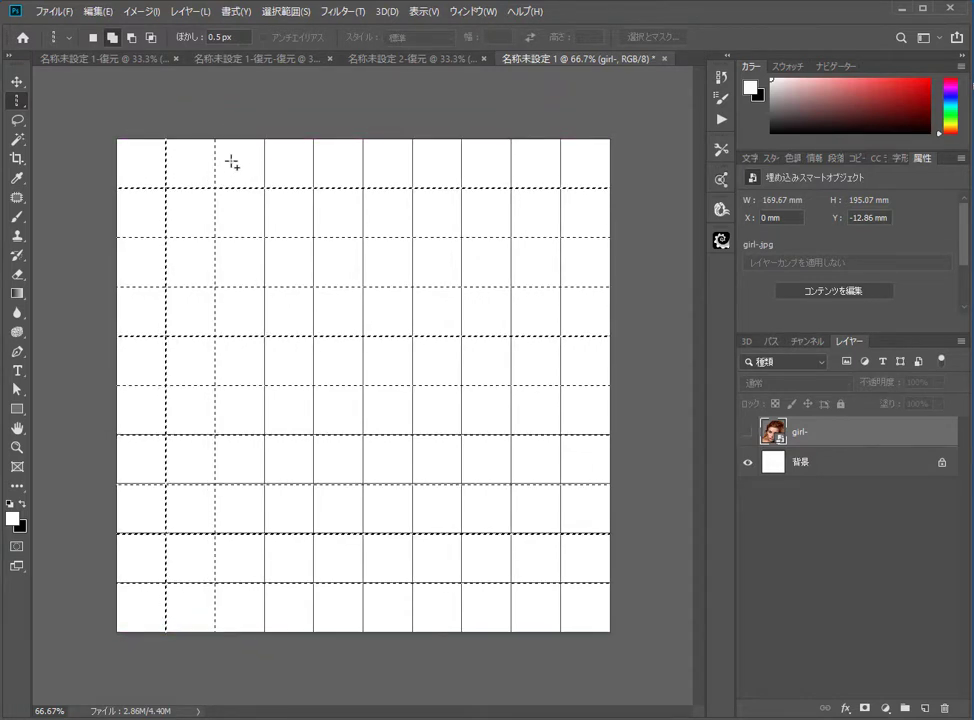
left_click(263, 161)
left_click(314, 161)
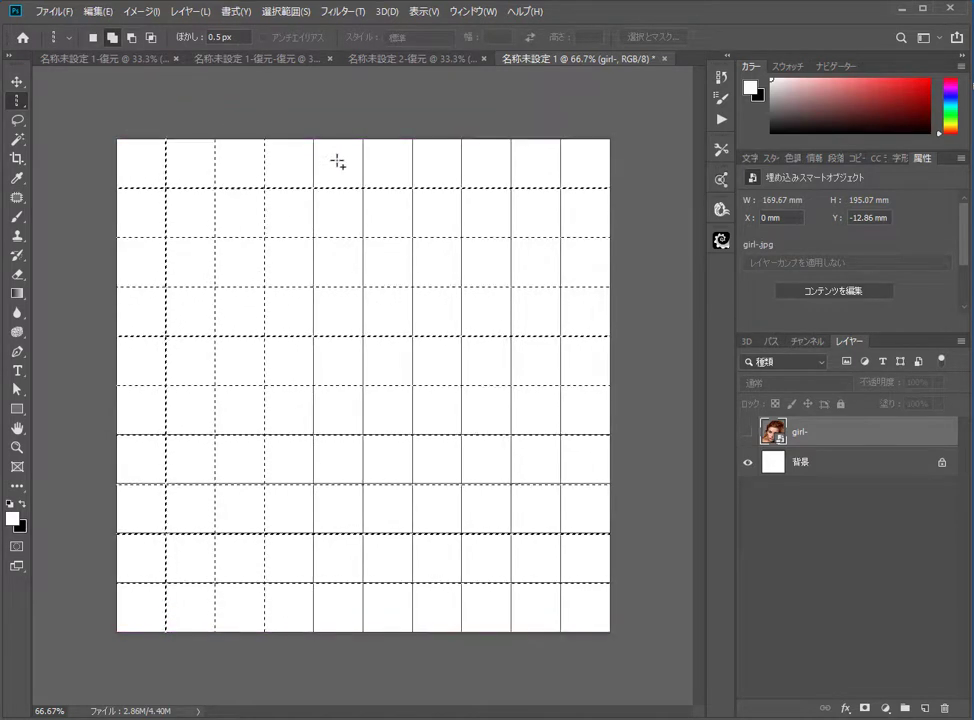
left_click(314, 165)
left_click(364, 165)
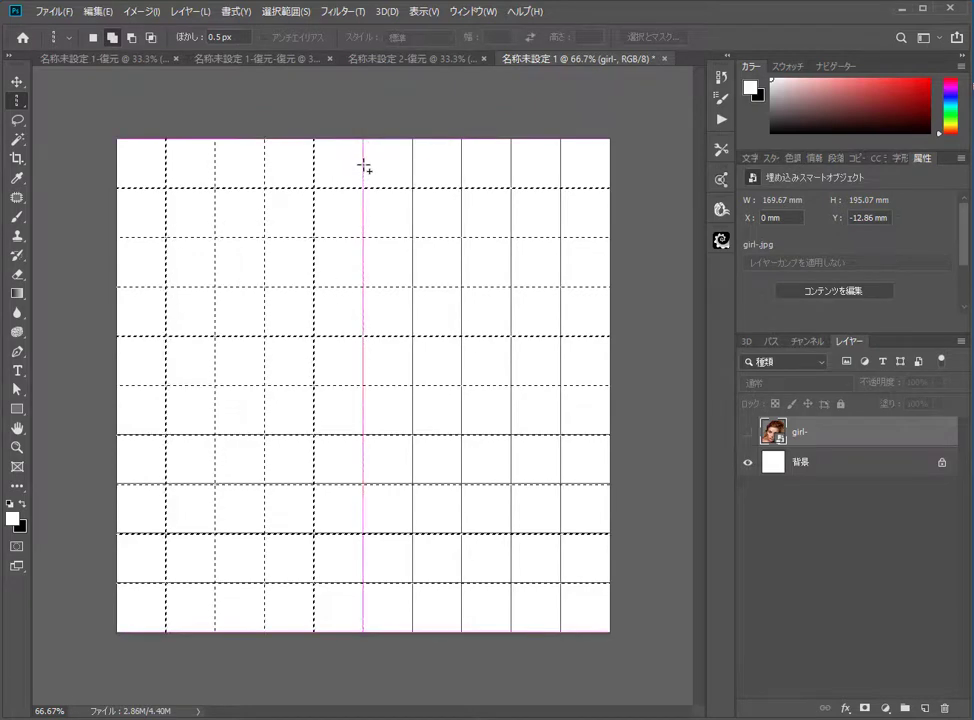
left_click(412, 163)
left_click(459, 163)
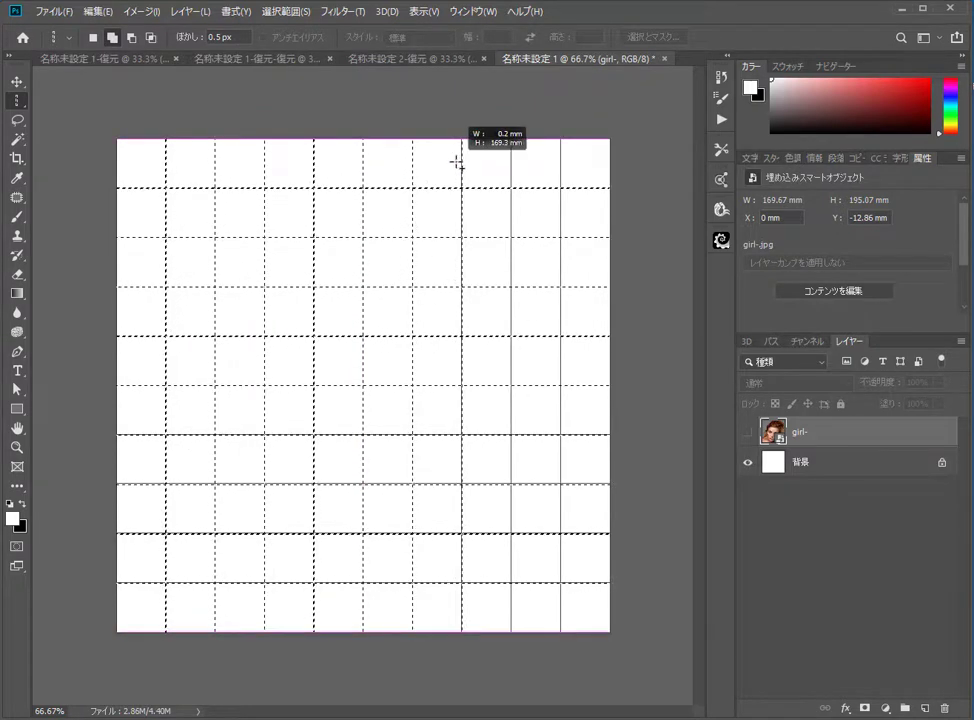
left_click(525, 166)
left_click_drag(526, 165, 511, 172)
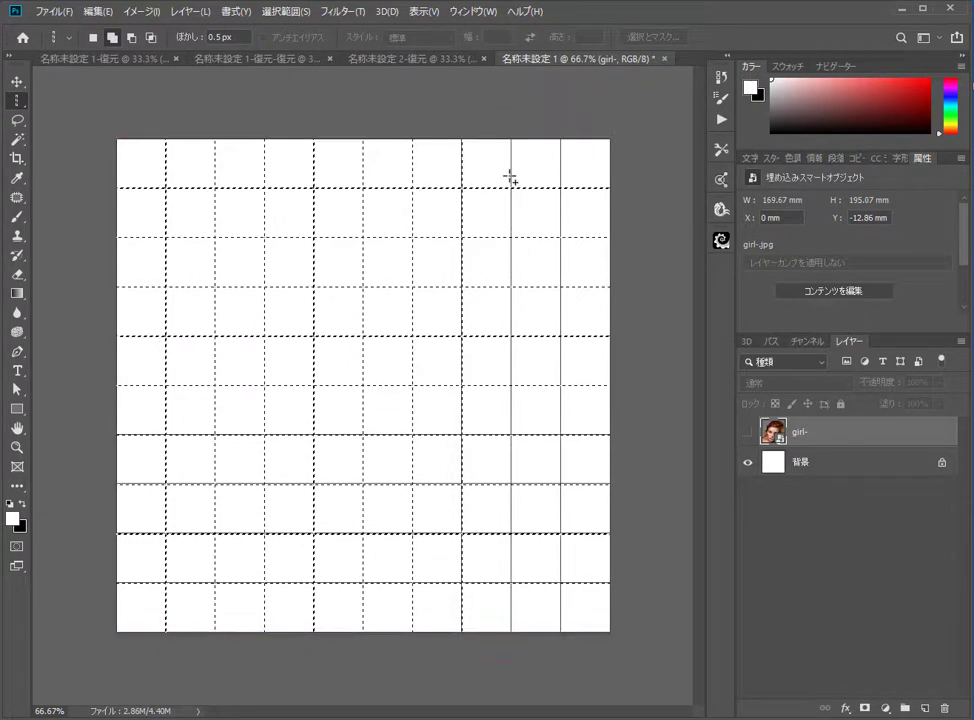
left_click(560, 166)
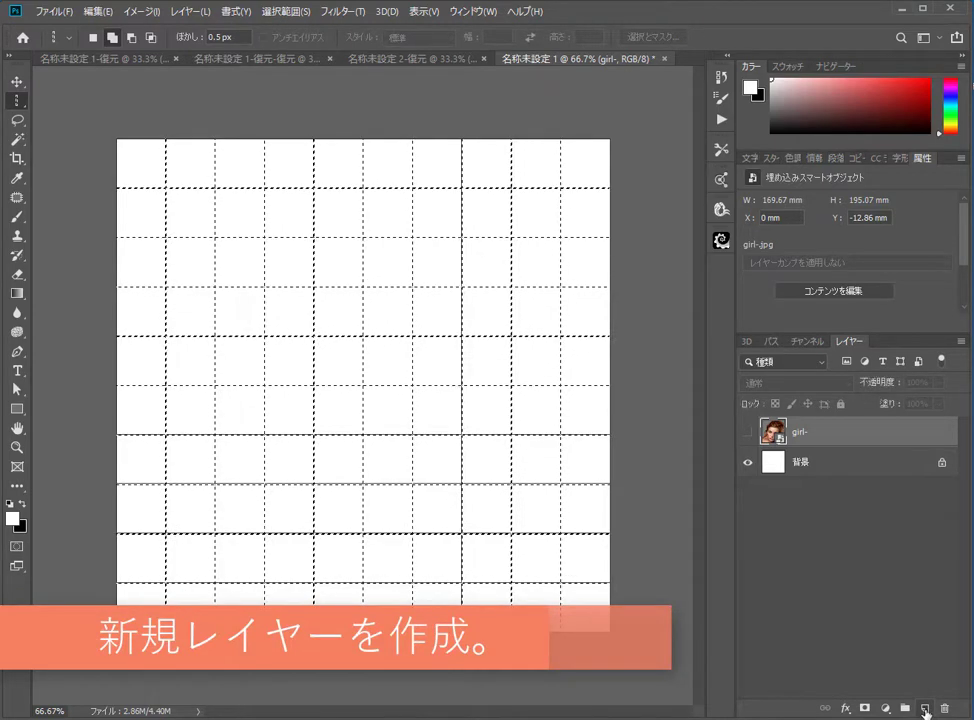
Step: Create a new layer and fill the grid-line selection with White at 100% opacity
left_click(925, 708)
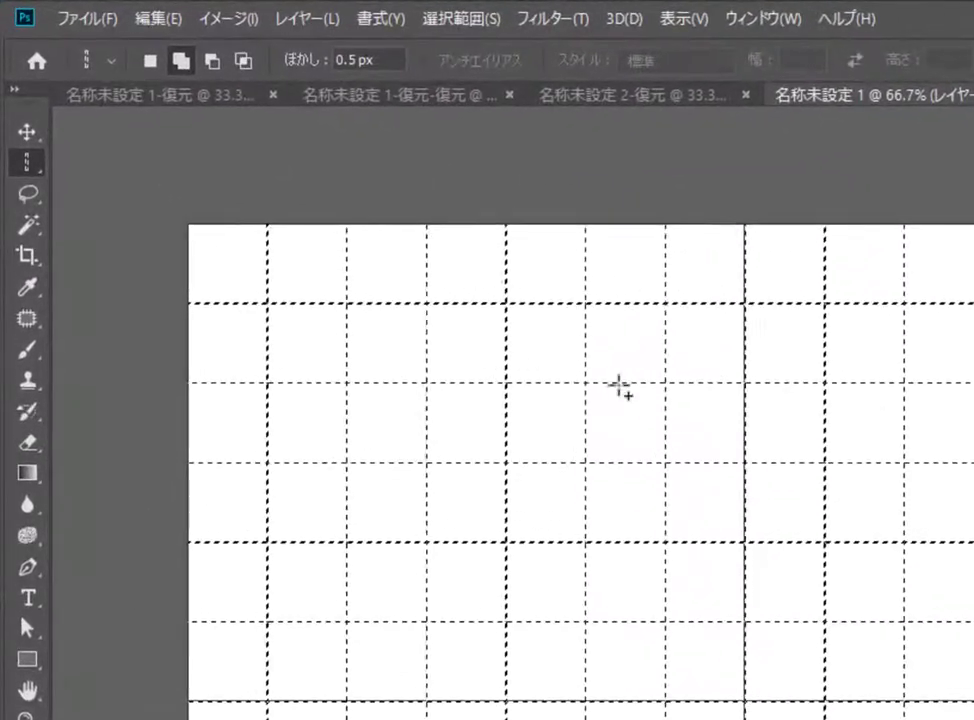
left_click(88, 13)
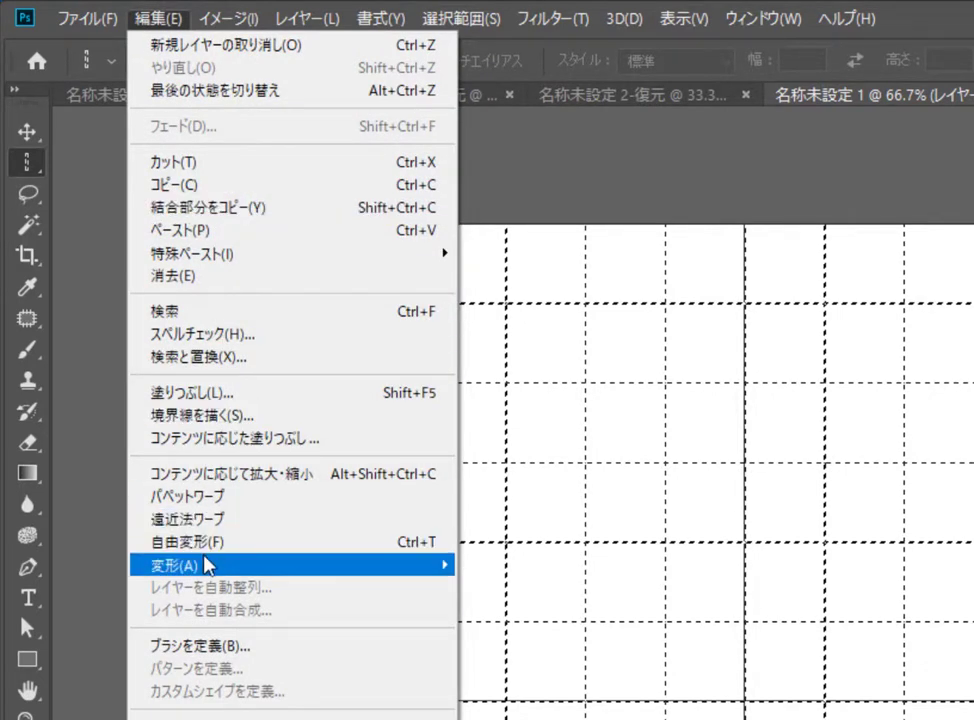
left_click(199, 405)
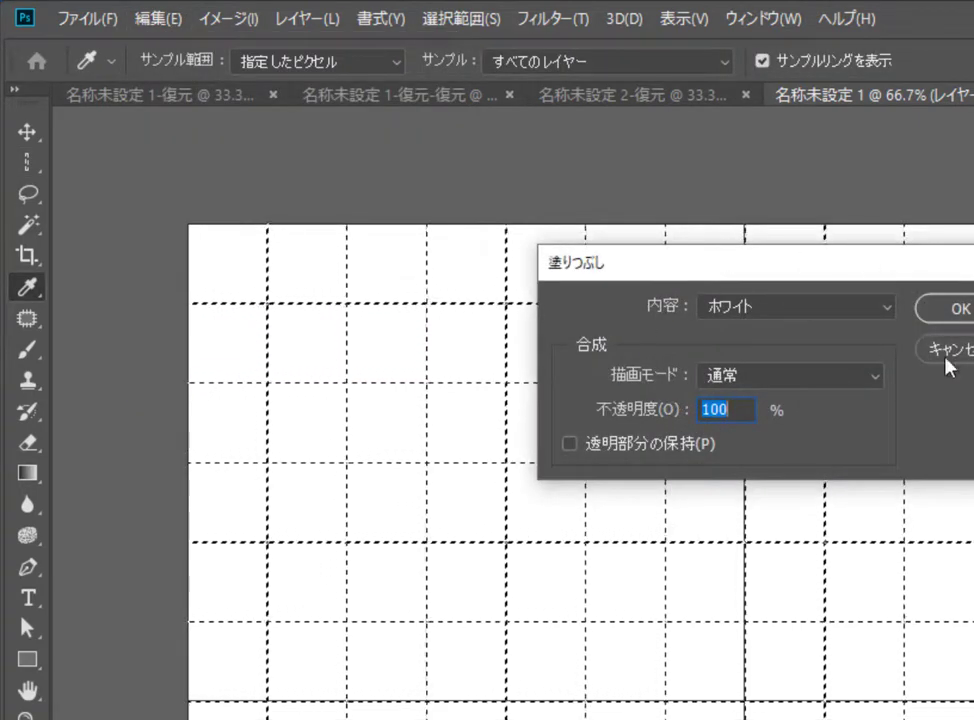
left_click(960, 310)
Step: Hide the grid display and deselect the grid-line selection
key("m")
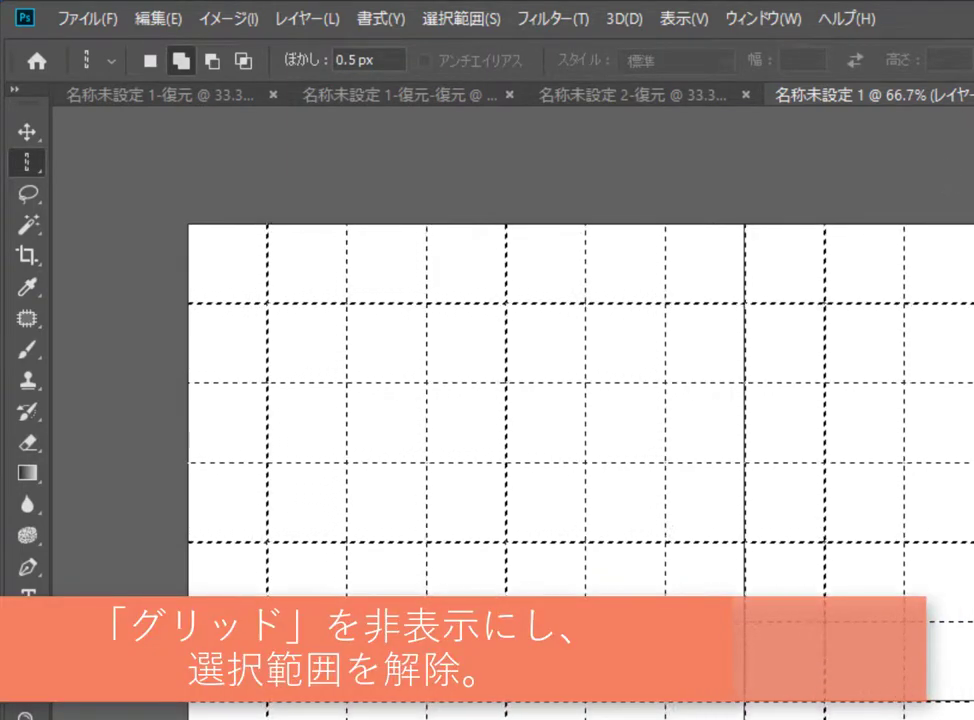
left_click(680, 20)
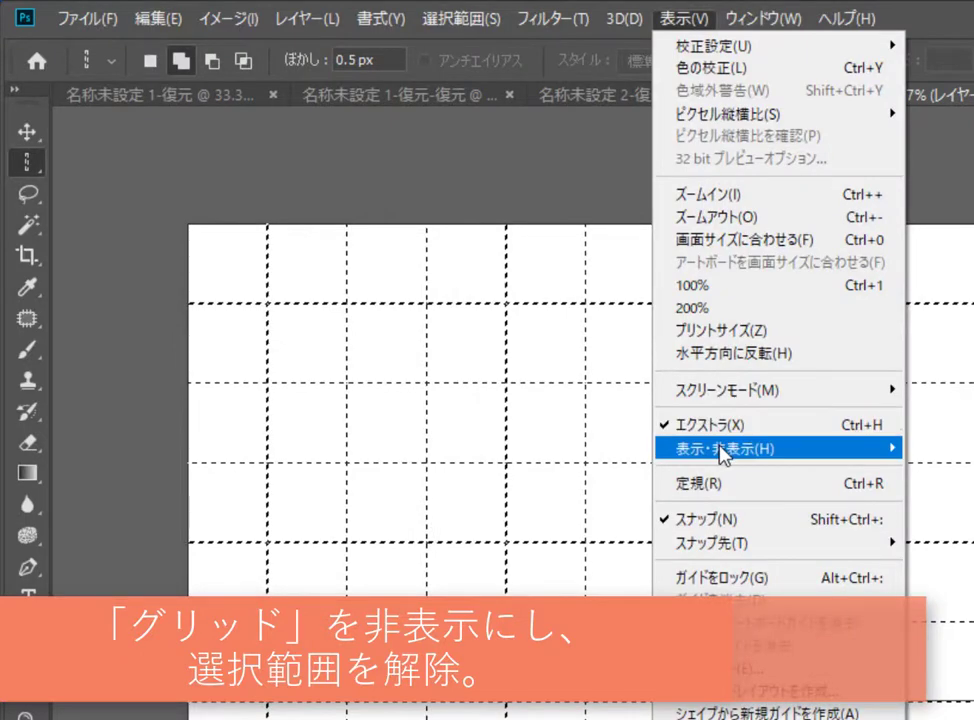
mouse_move(724, 449)
left_click(846, 516)
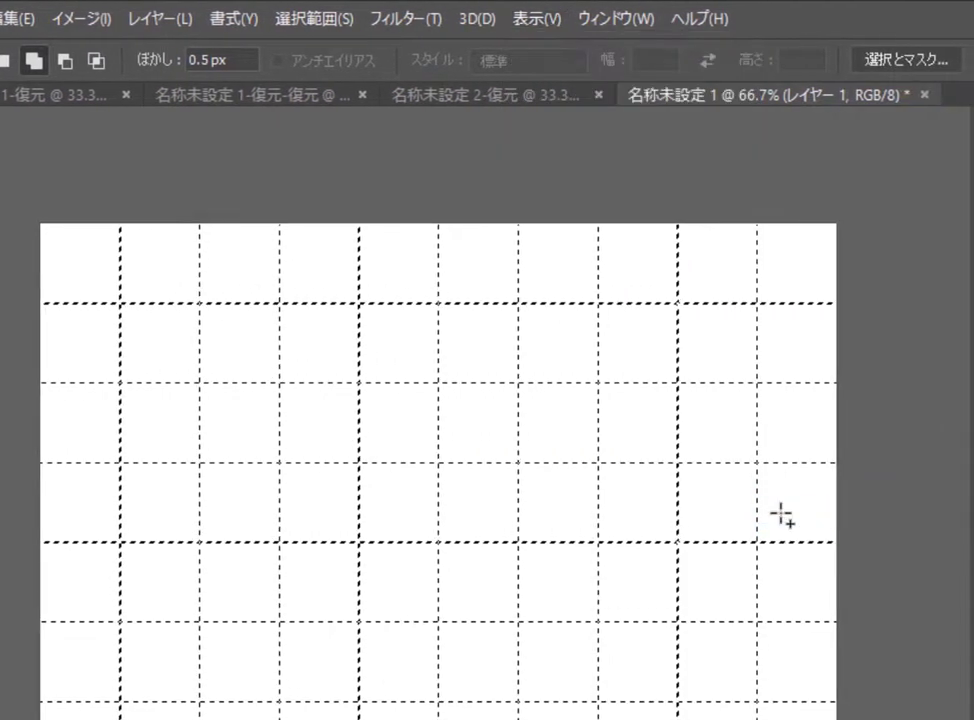
right_click(650, 505)
left_click(660, 502)
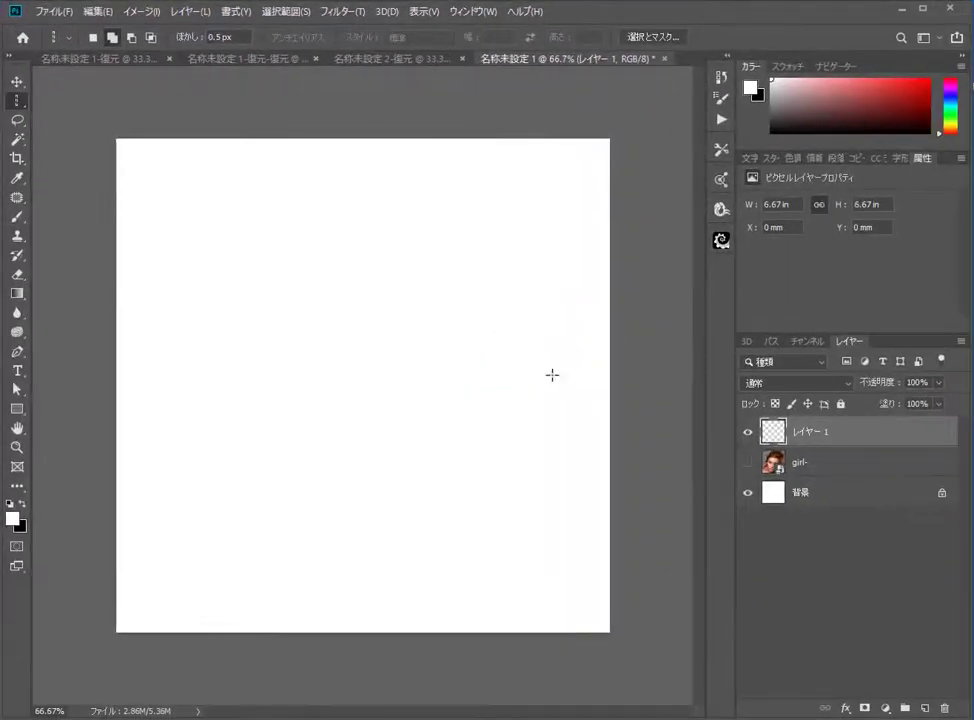
Step: Show the girl- photo layer and switch to the Magic Wand tool
left_click(746, 463)
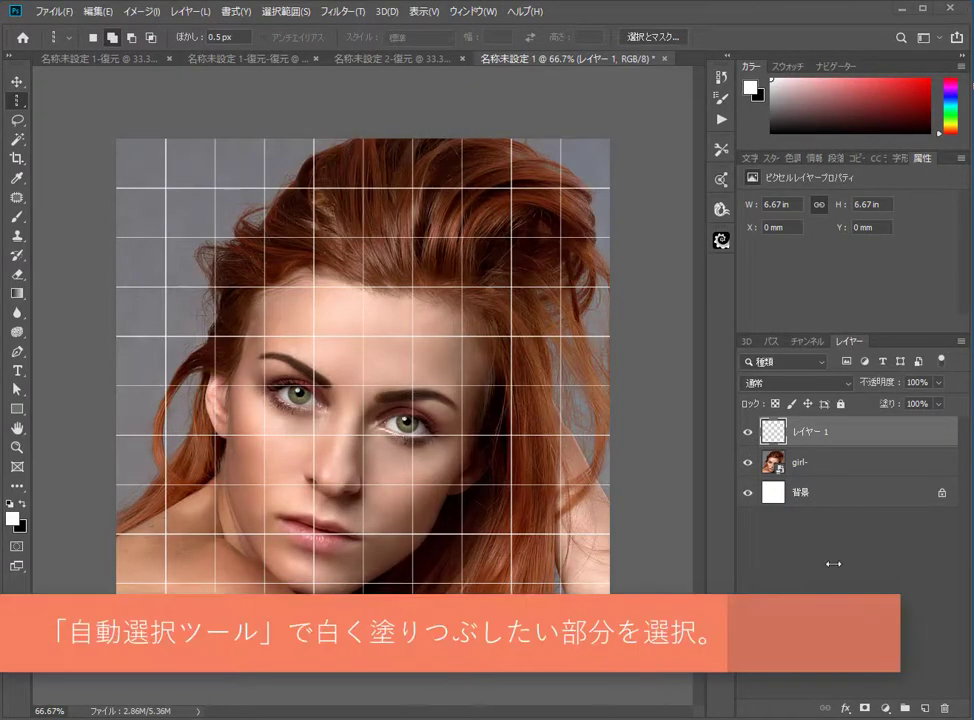
key("Zenkaku_Hankaku")
left_click(17, 139)
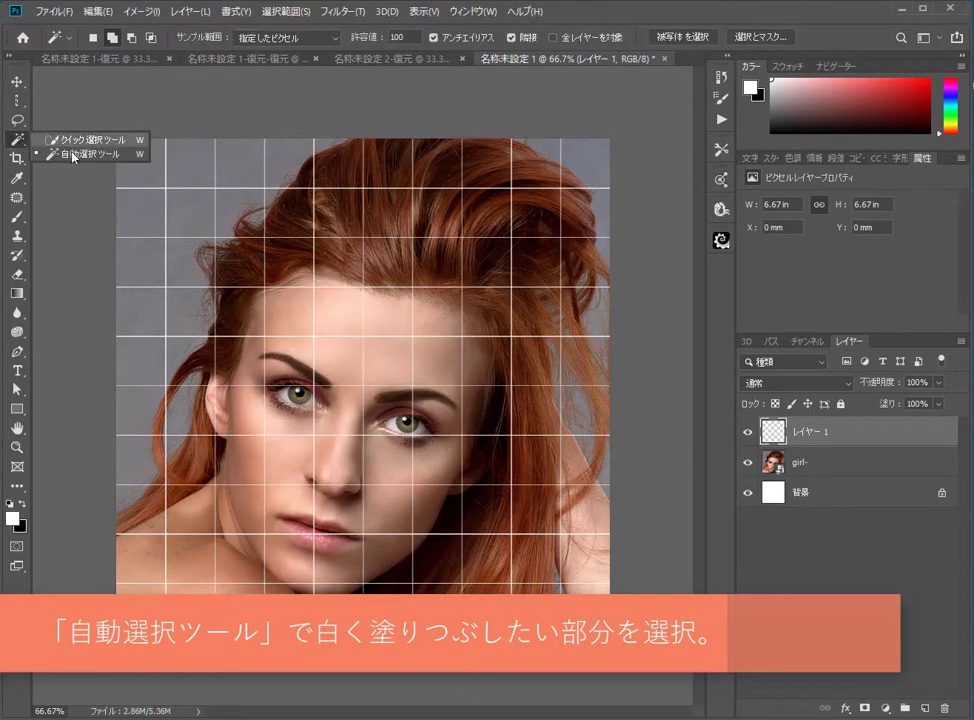
left_click(65, 152)
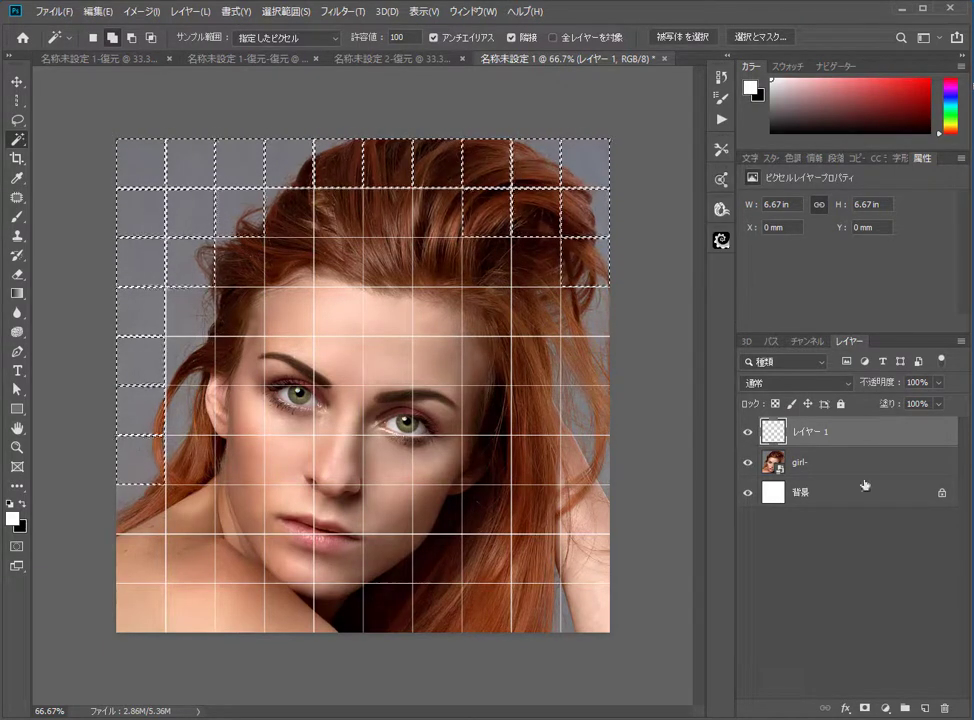
Step: Add the outer grid cells around the face, including the bottom corners, to the Magic Wand selection on Layer 1
left_click(184, 606)
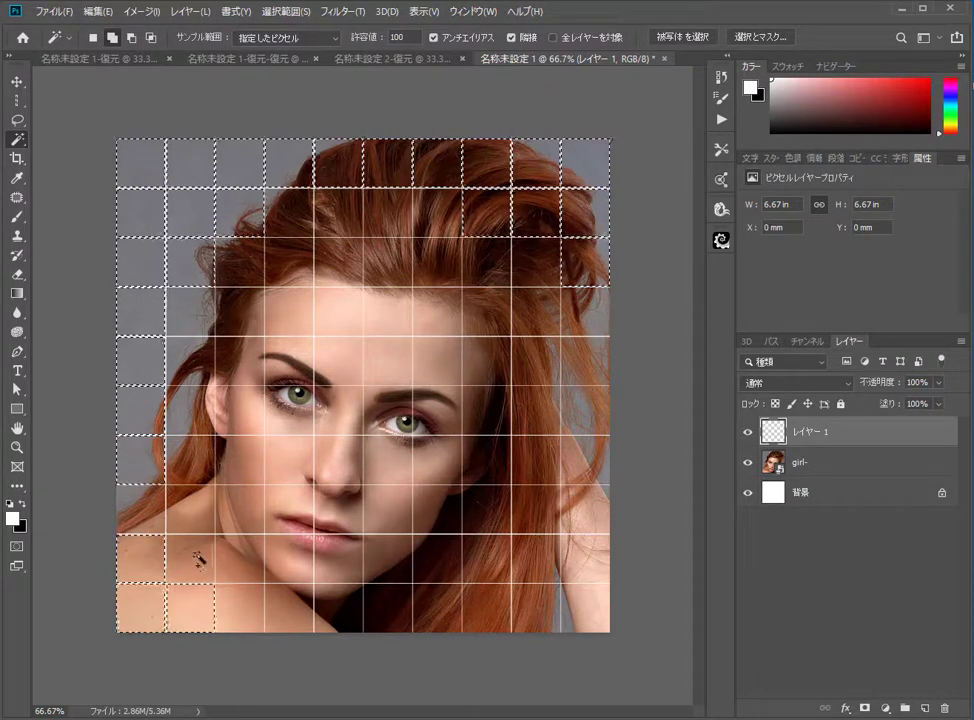
left_click(198, 559)
left_click(245, 610)
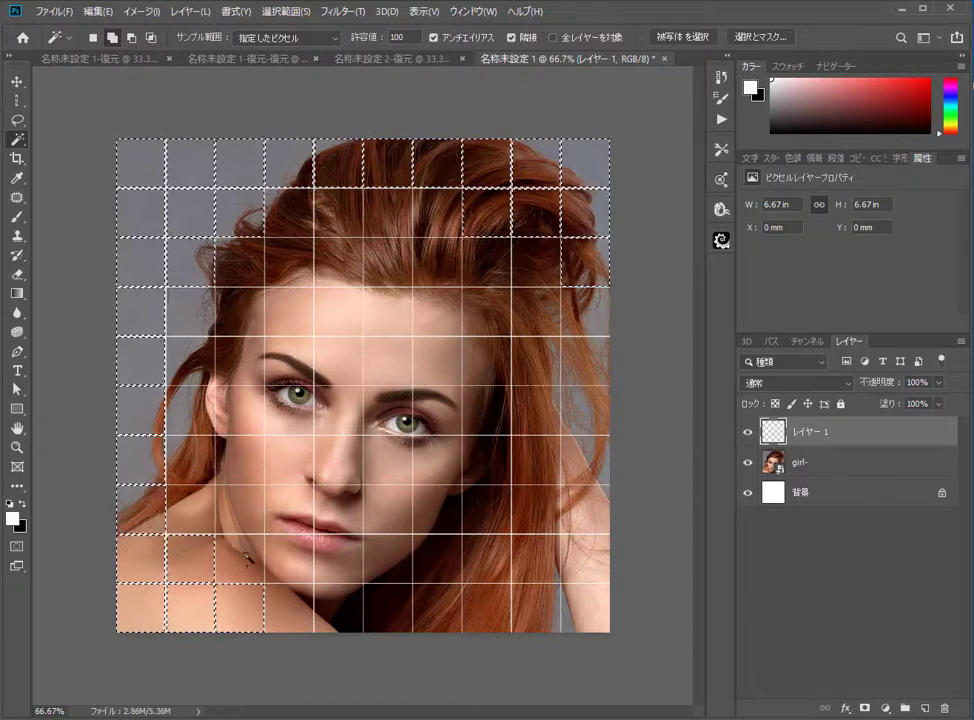
left_click(289, 609)
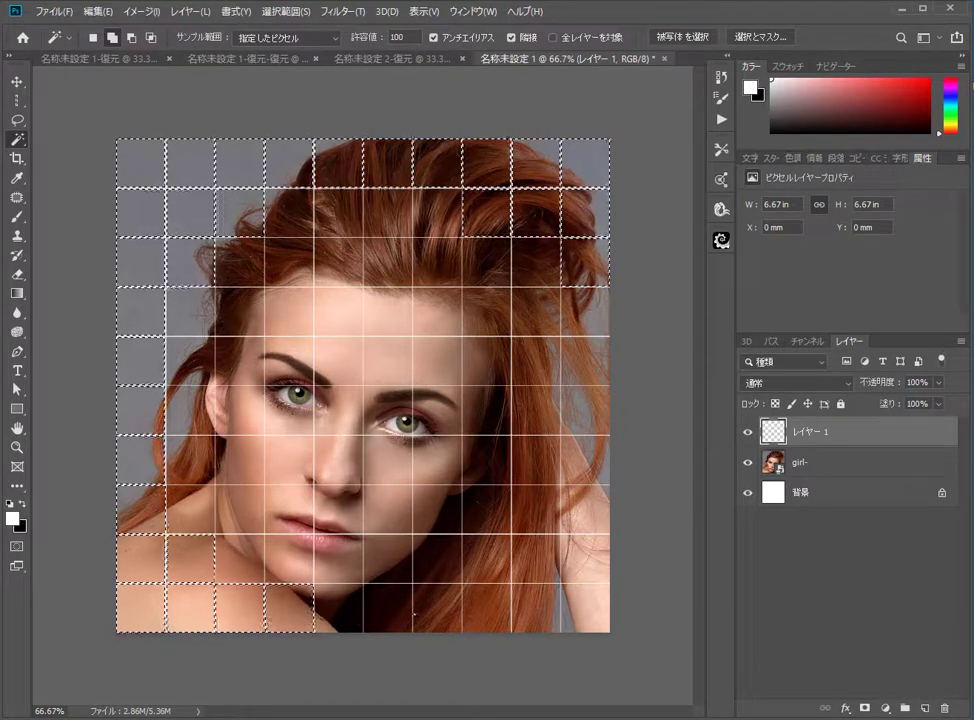
left_click(591, 458)
left_click(546, 461)
left_click(540, 509)
left_click(584, 512)
left_click(586, 556)
left_click(585, 606)
left_click(538, 607)
left_click(537, 560)
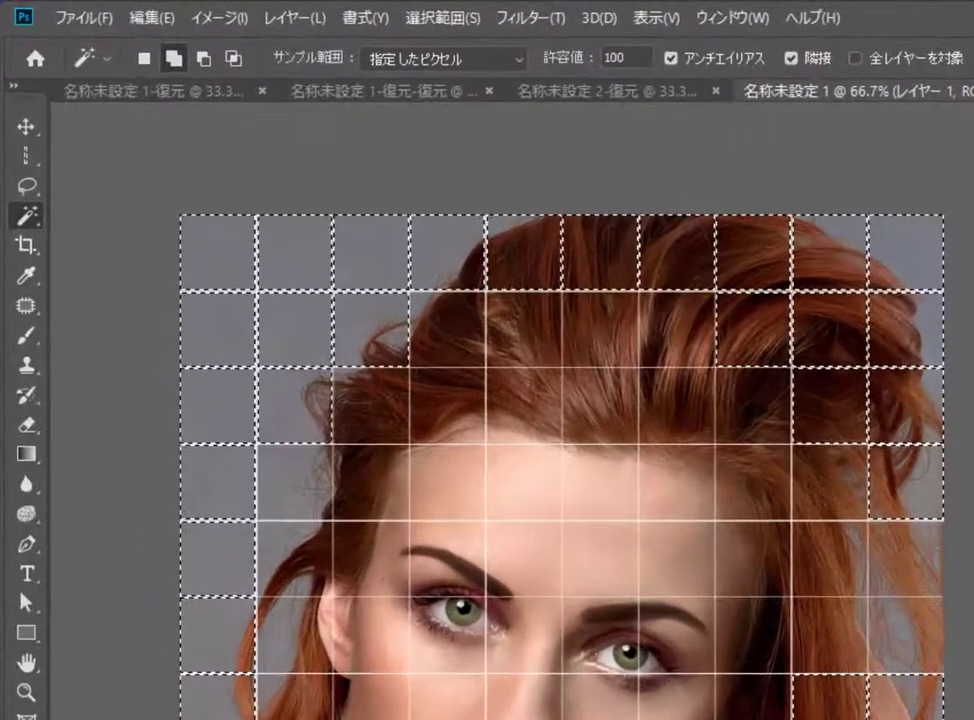
Step: Fill the selected cells with White at 100% opacity, then deselect
left_click(141, 21)
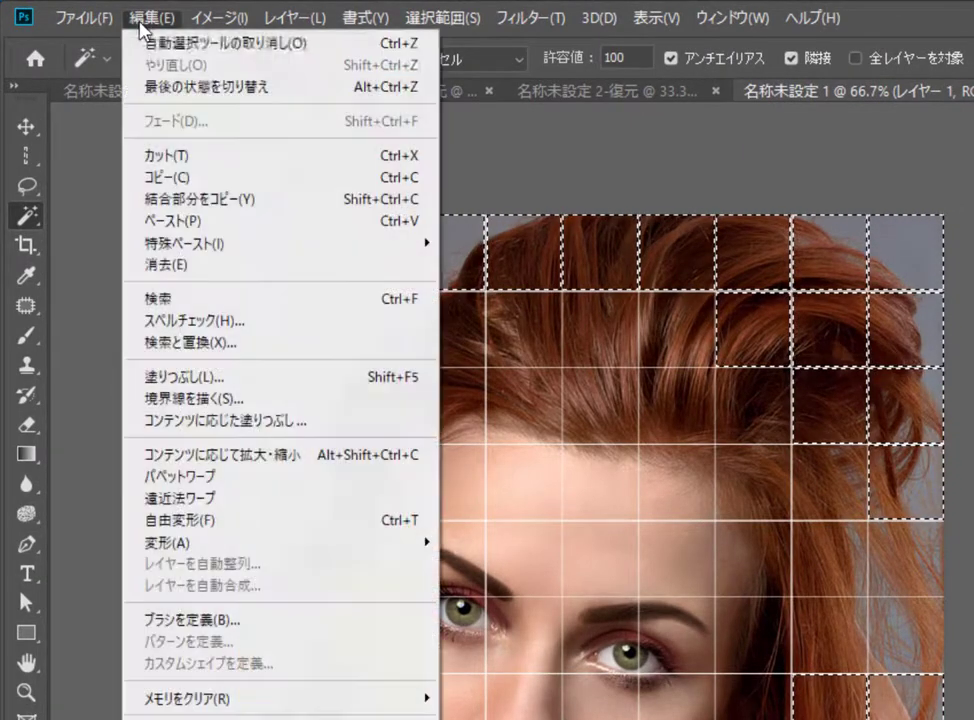
left_click(217, 380)
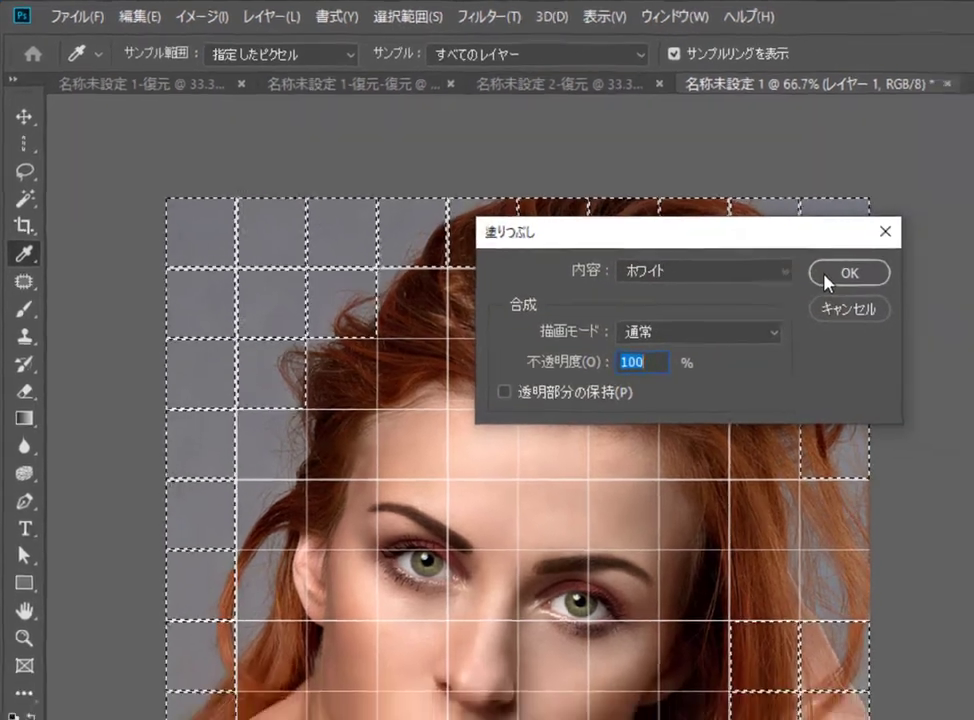
left_click(896, 300)
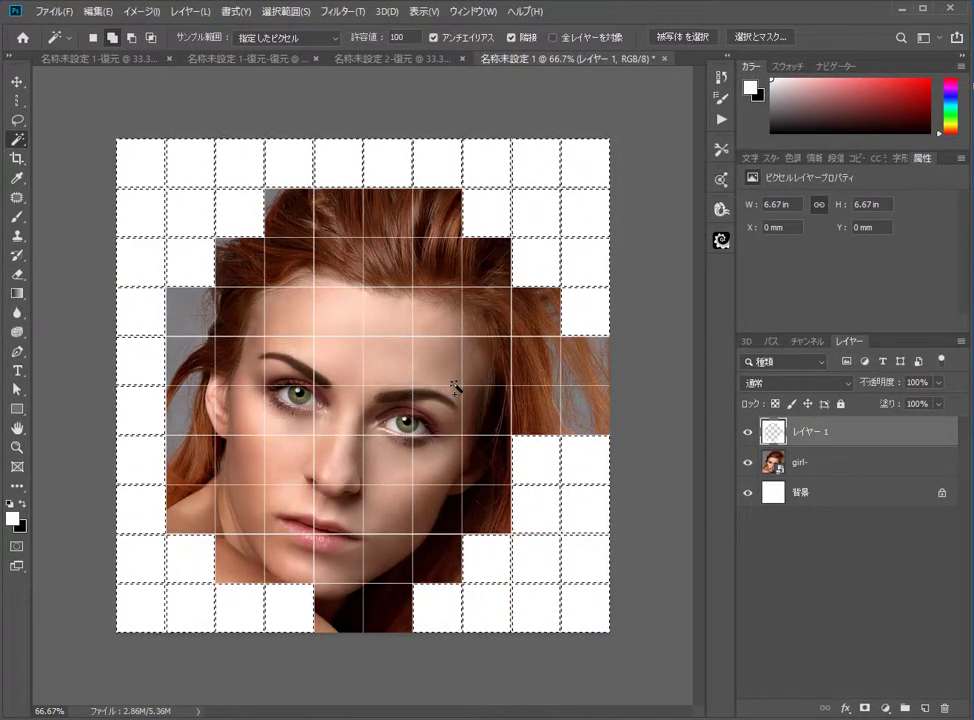
right_click(512, 410)
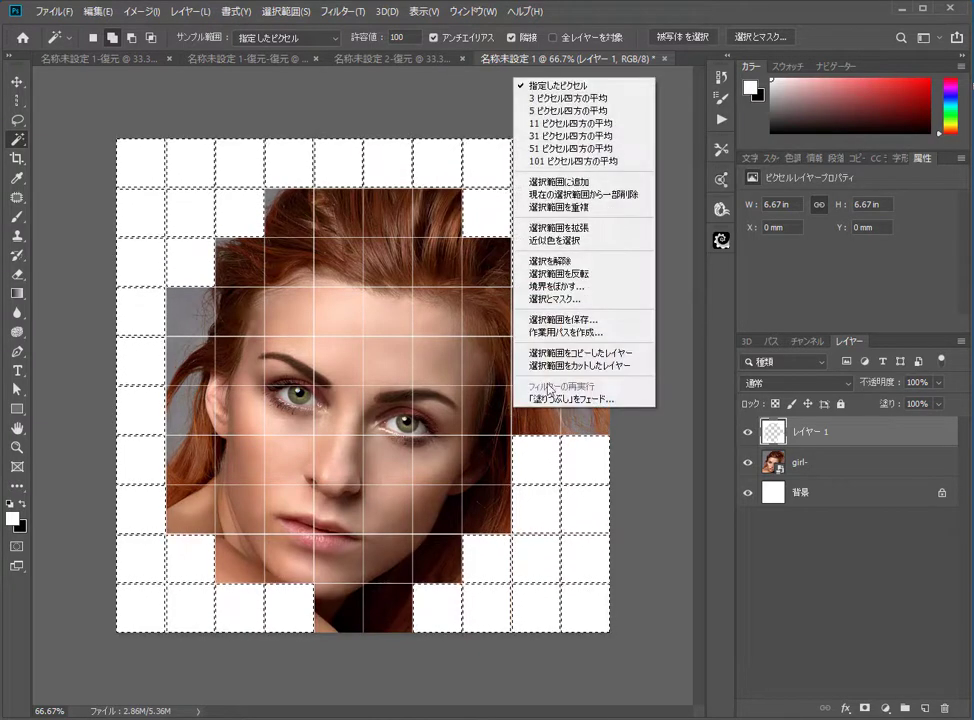
left_click(556, 260)
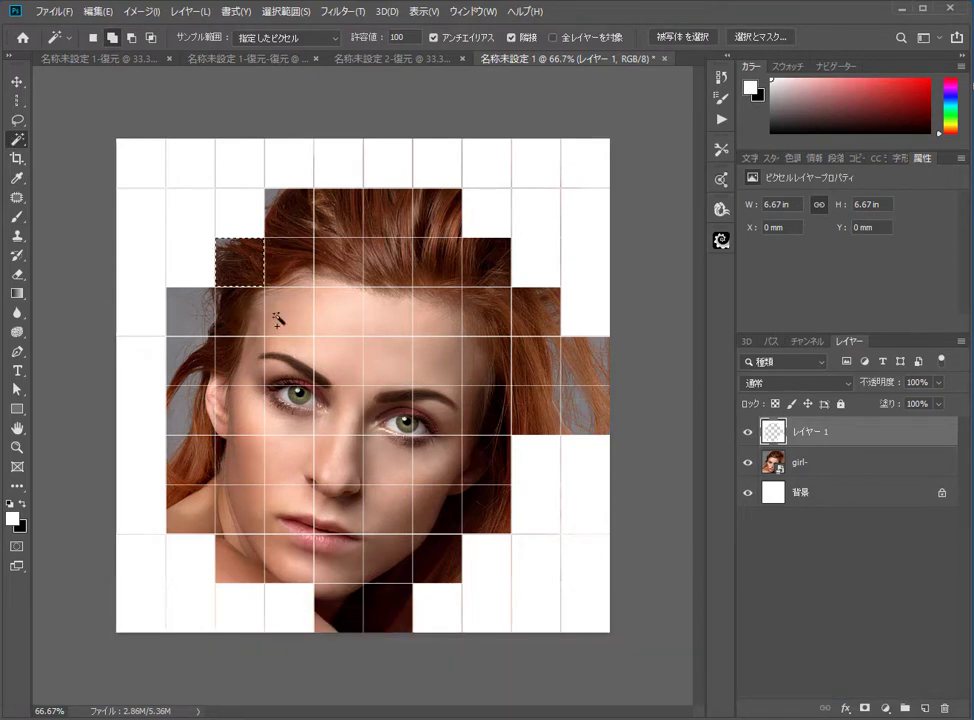
Step: Select several scattered grid cells and add a Color Balance adjustment layer with Cyan/Red set to -100
left_click(253, 428)
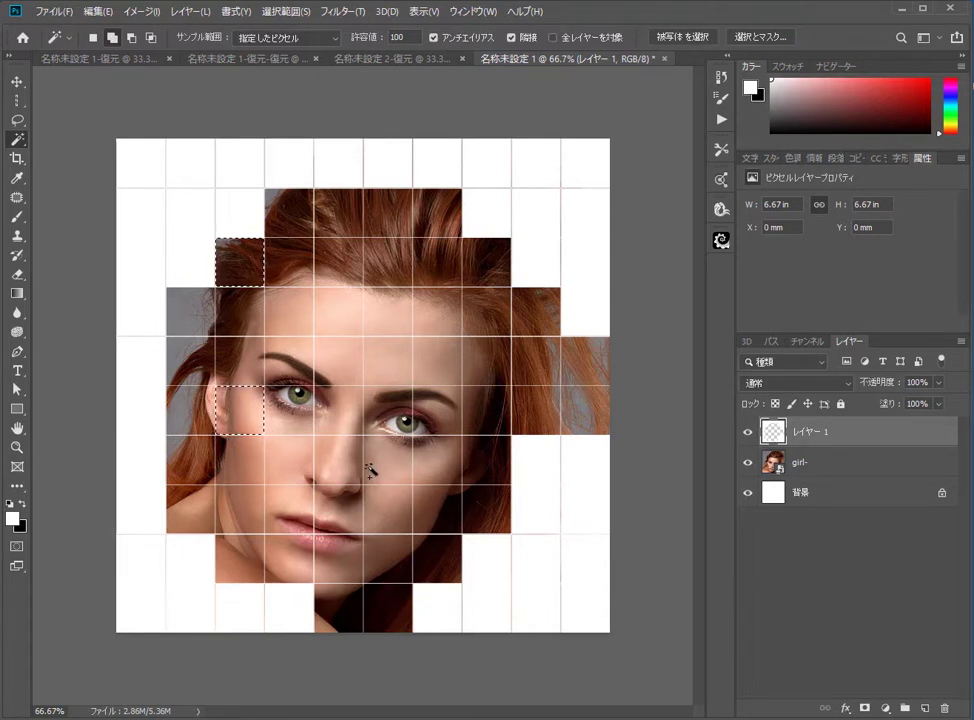
left_click(356, 566)
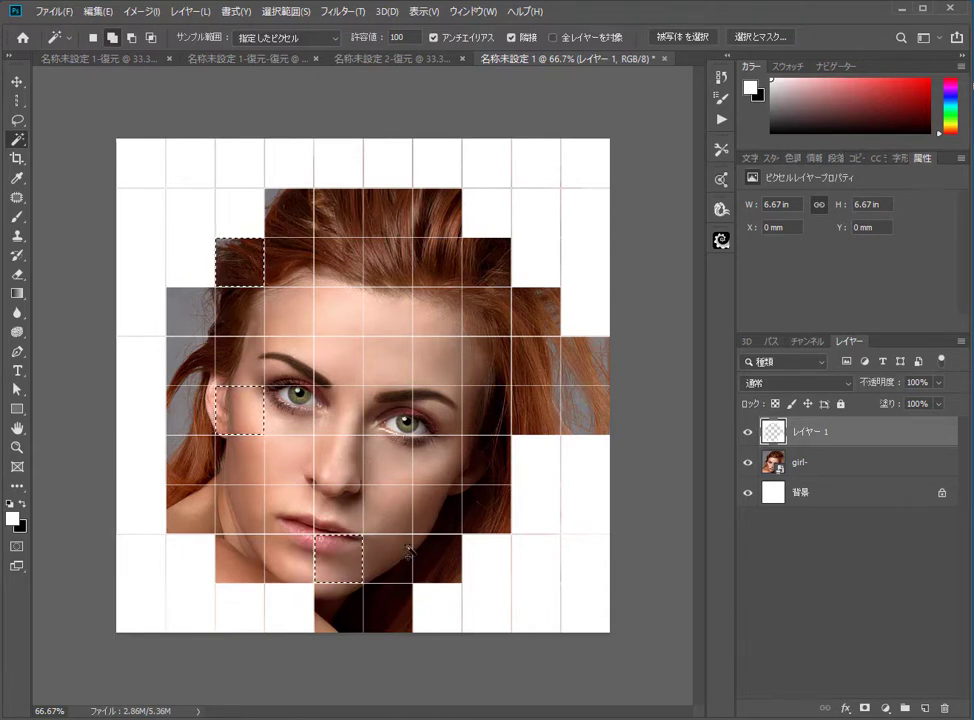
left_click(437, 462)
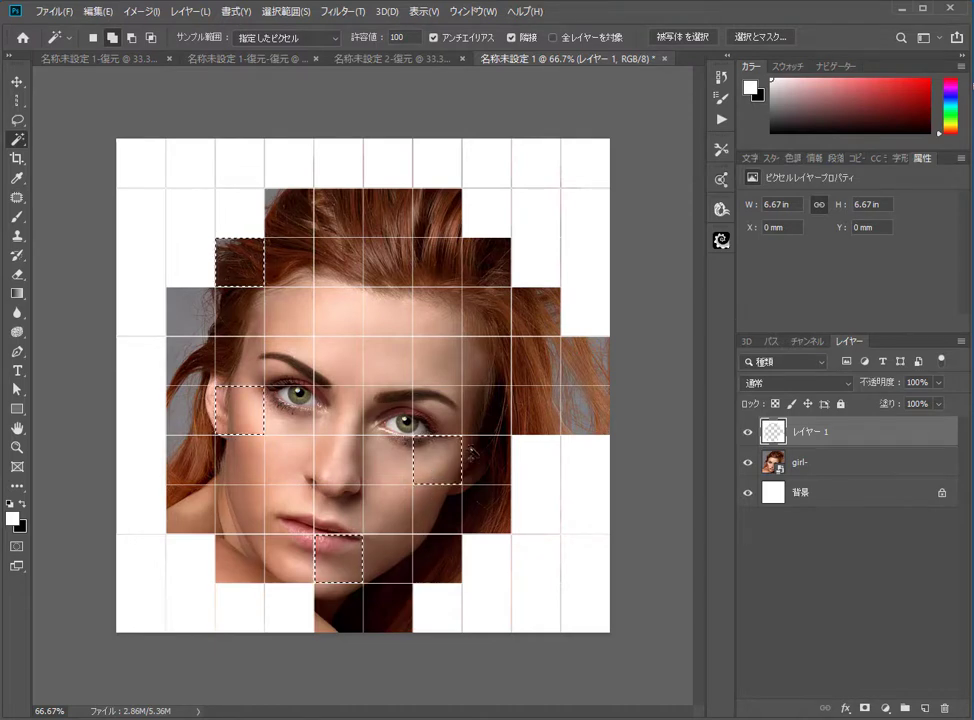
left_click(478, 372)
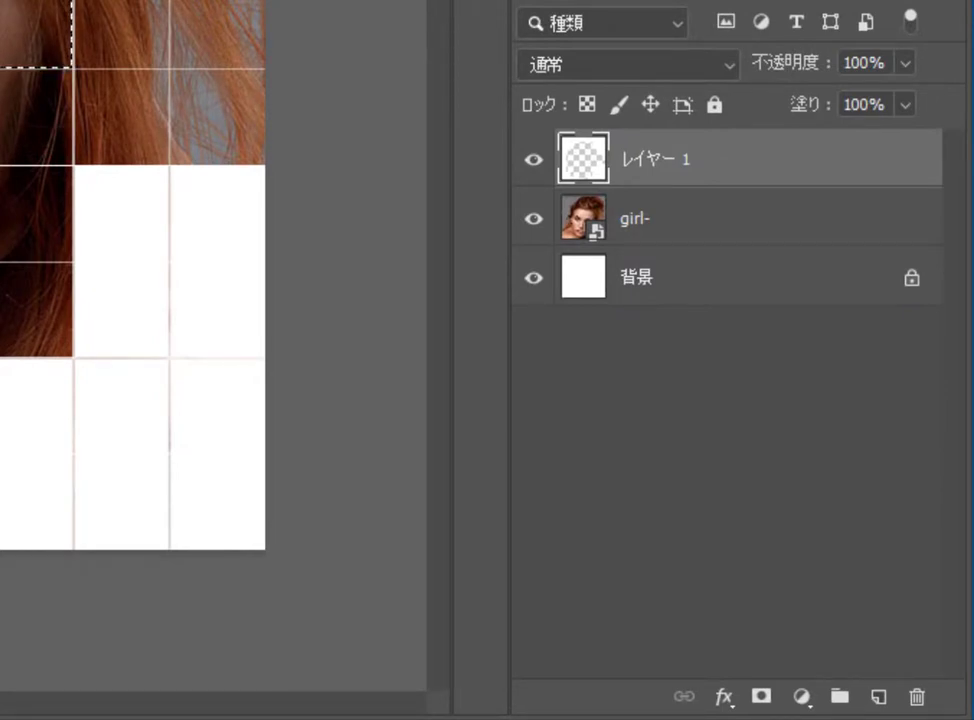
left_click(801, 698)
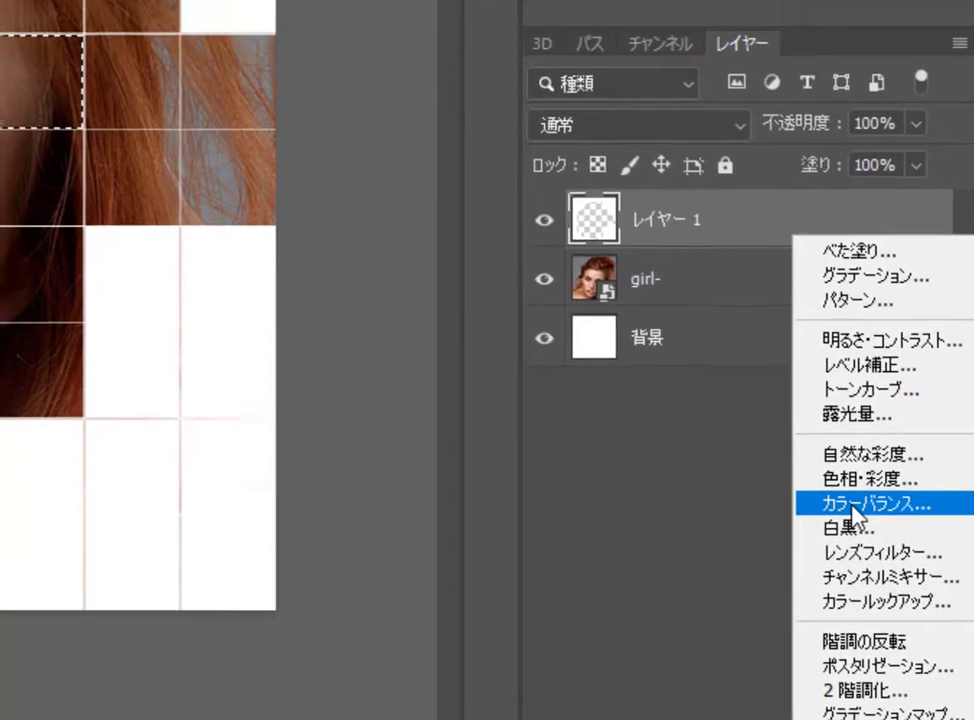
left_click(843, 445)
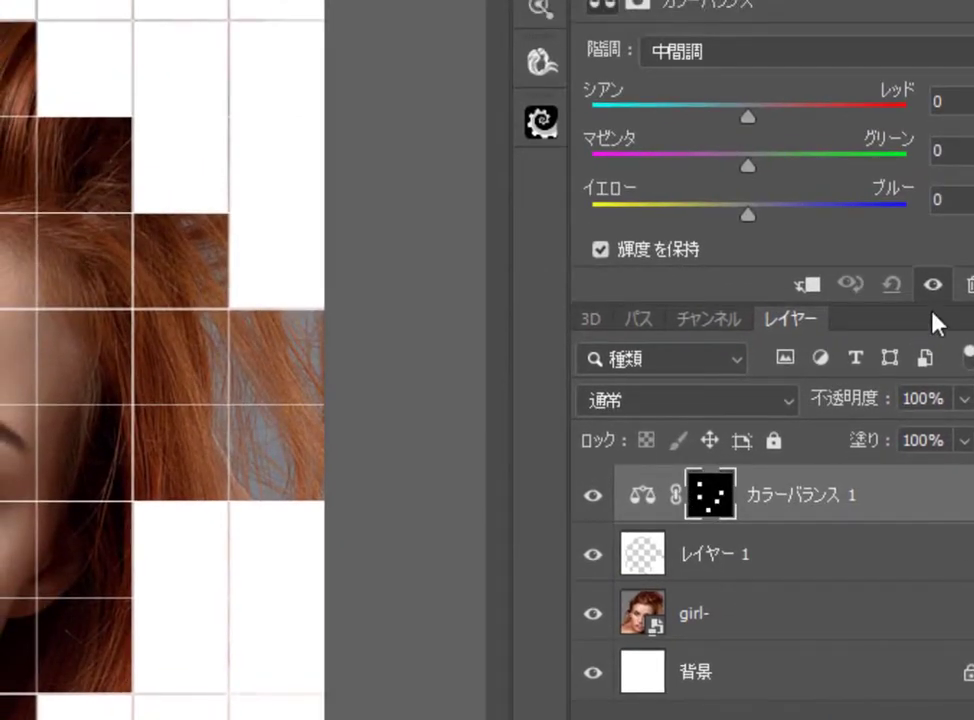
left_click_drag(750, 117, 610, 118)
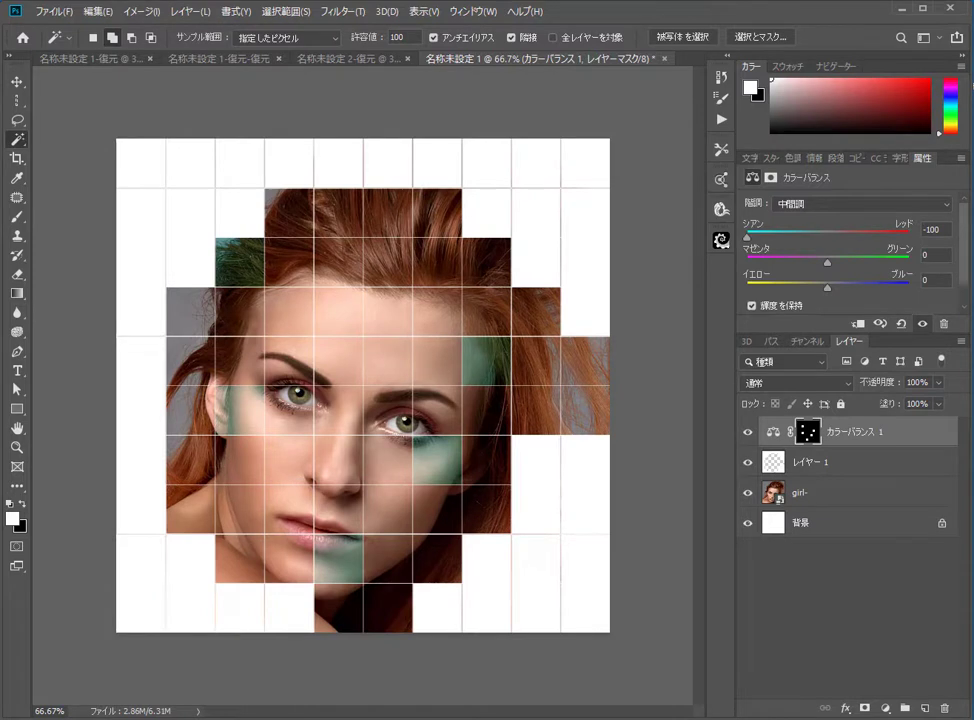
Step: On Layer 1 select another set of scattered cells and add a second Color Balance adjustment shifted toward Green
left_click(800, 464)
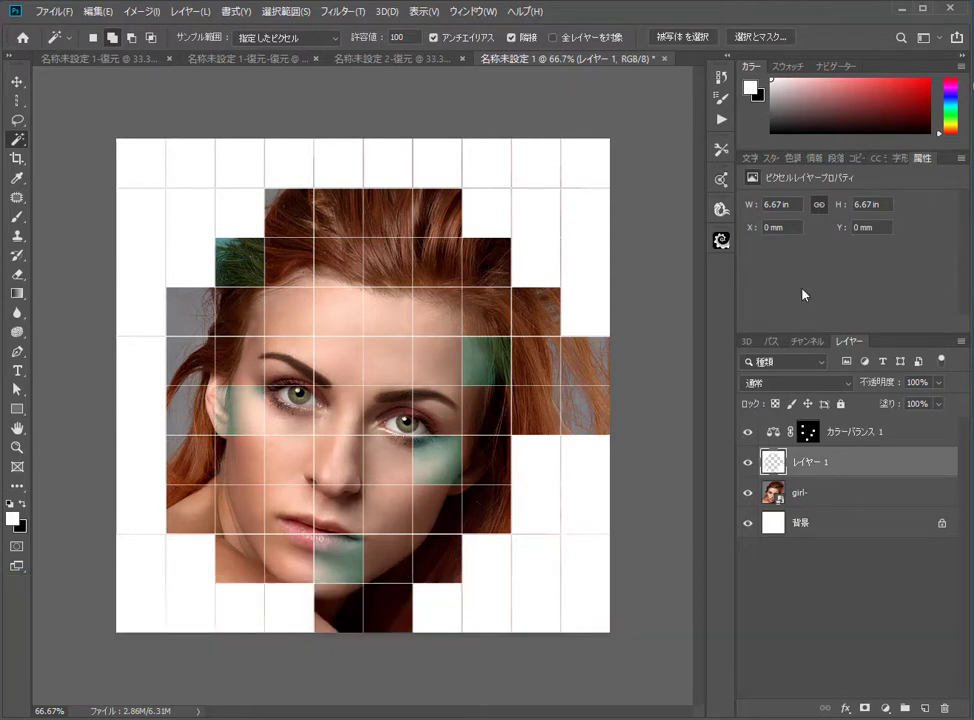
left_click(340, 278)
left_click(190, 361, "shift")
left_click(233, 522, "shift")
left_click(341, 467, "shift")
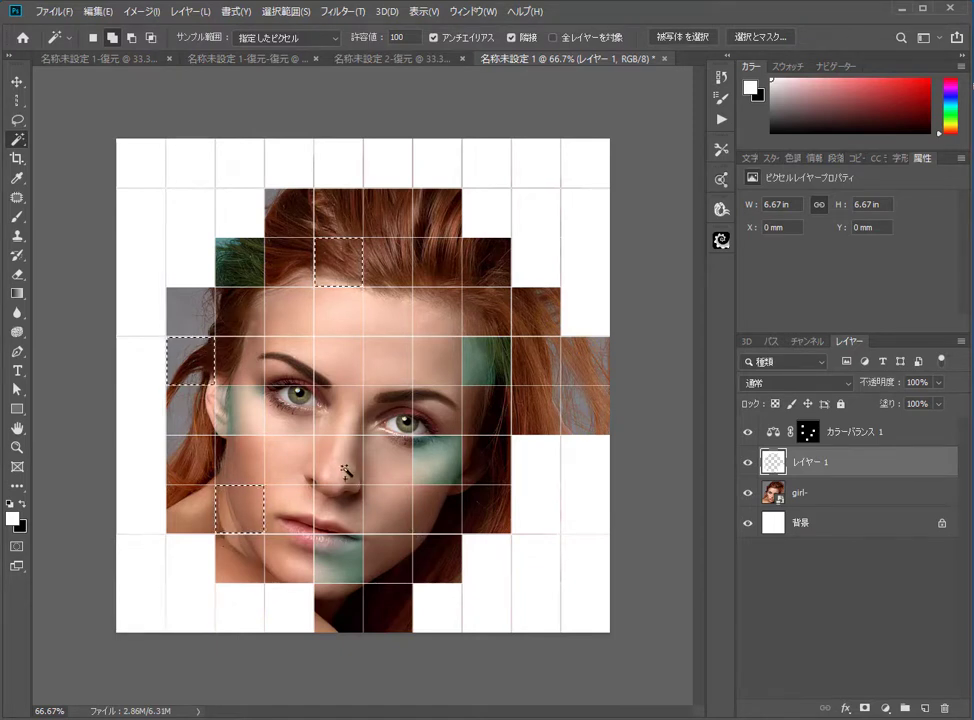
left_click(539, 411, "shift")
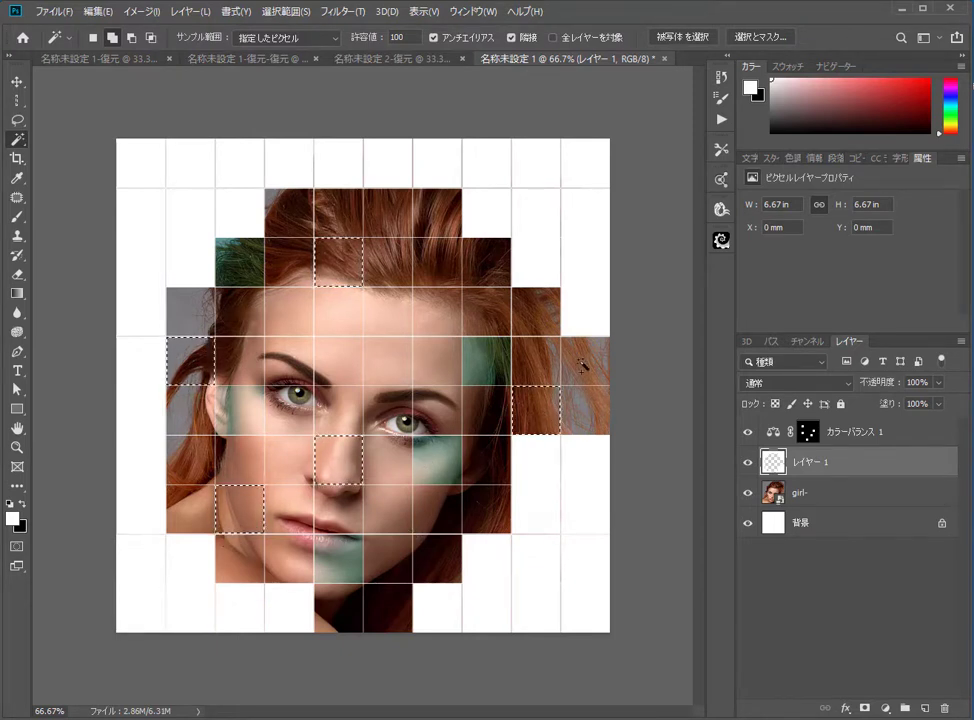
left_click(541, 324, "shift")
left_click(884, 707)
left_click(900, 574)
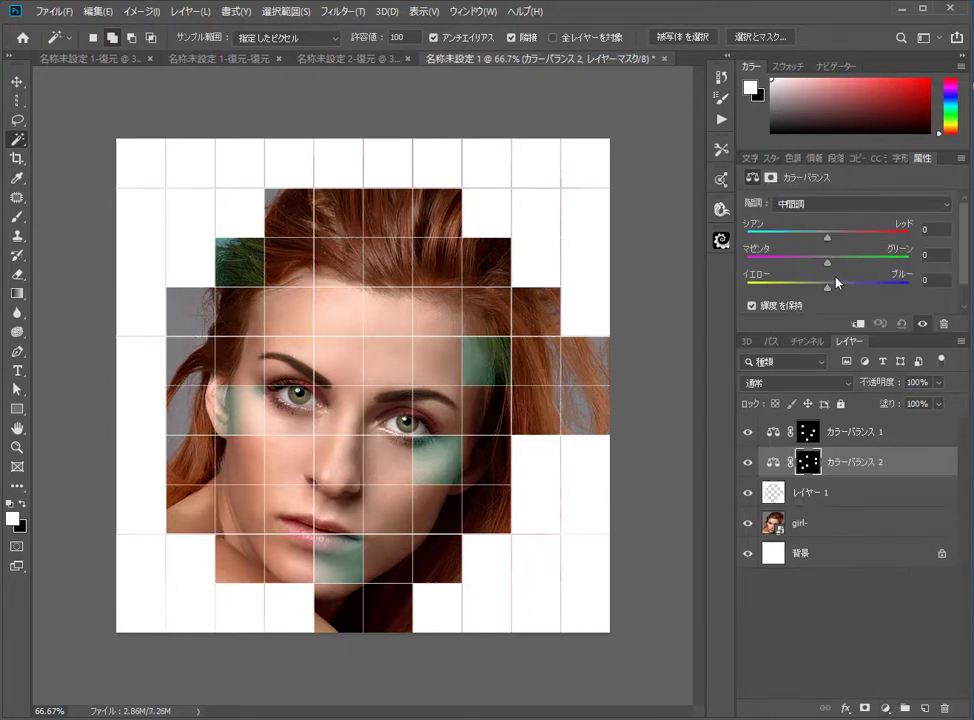
left_click_drag(827, 263, 940, 267)
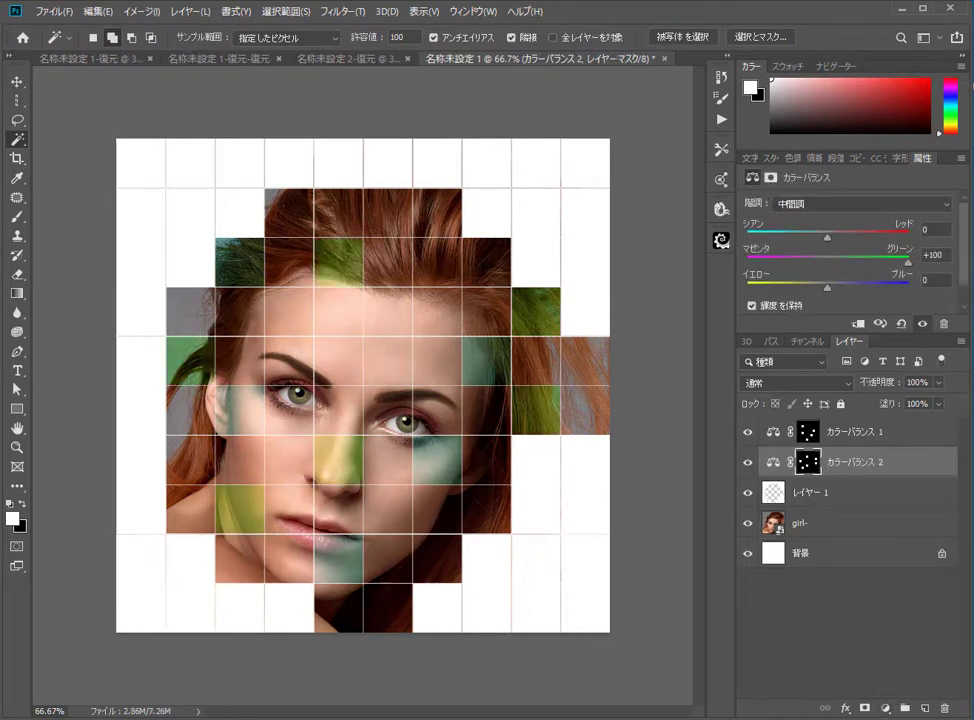
Step: On Layer 1 select more scattered cells and add a third Color Balance adjustment shifted toward Blue
left_click(774, 493)
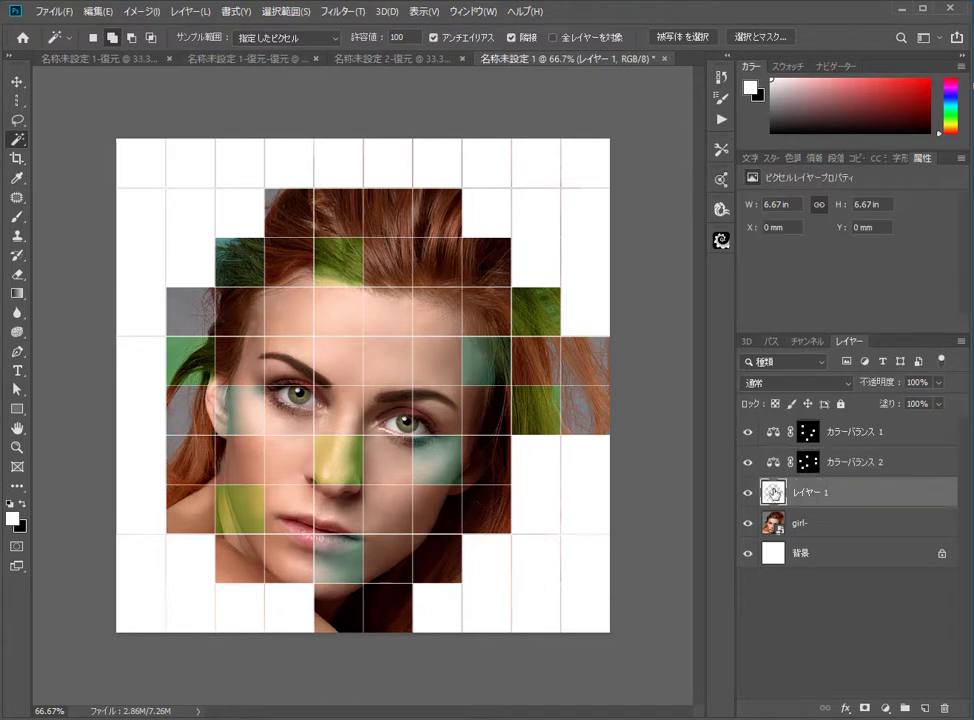
left_click(289, 310)
left_click(387, 361)
left_click(289, 460)
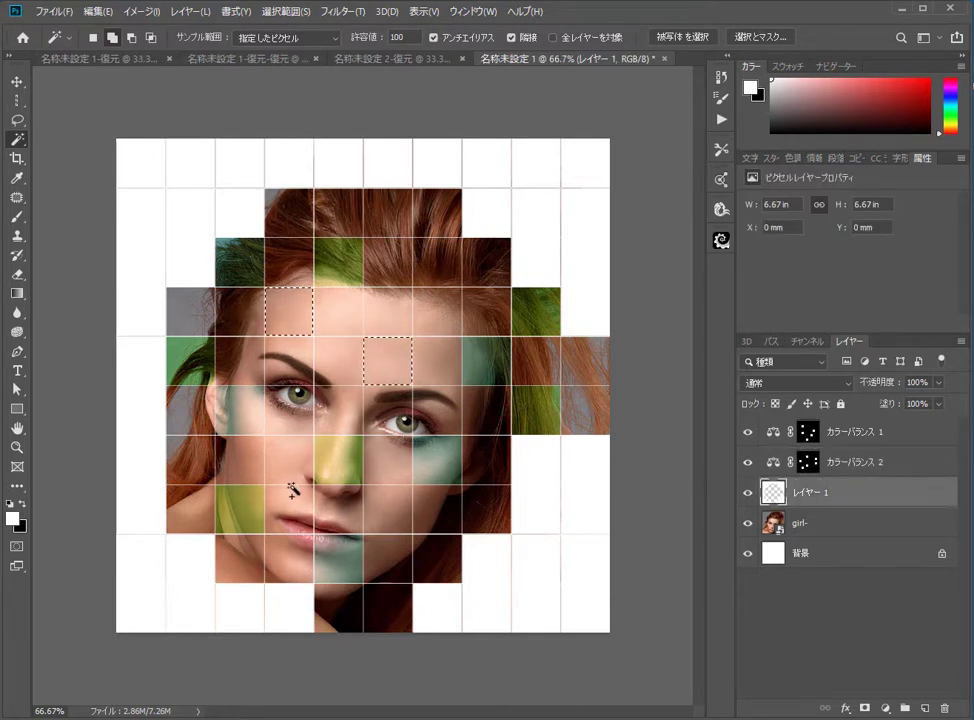
left_click(408, 514)
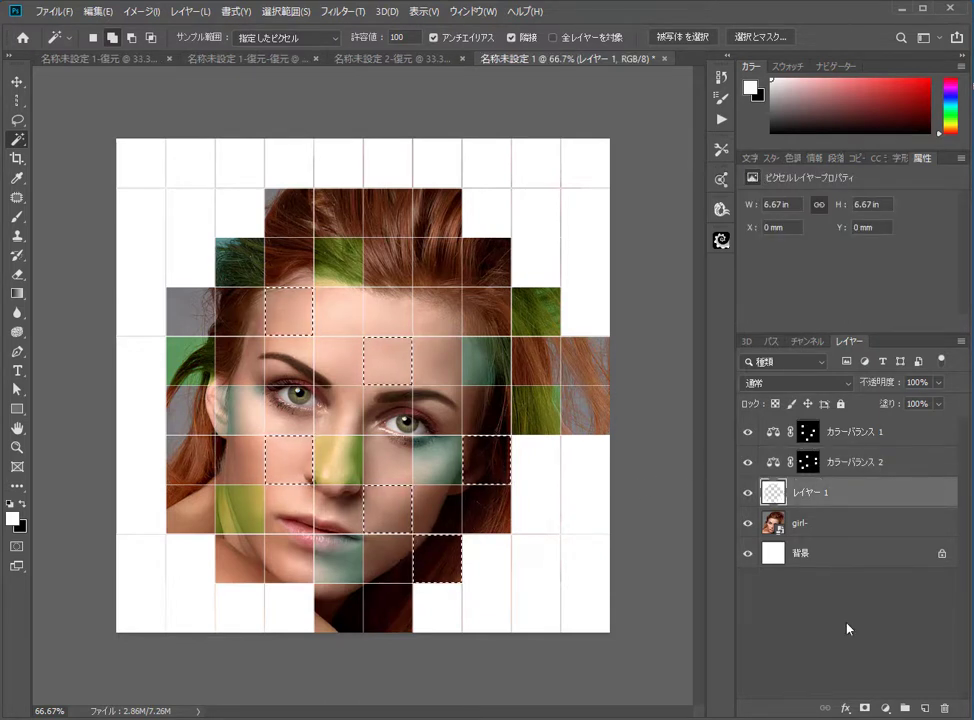
left_click(884, 707)
left_click(912, 575)
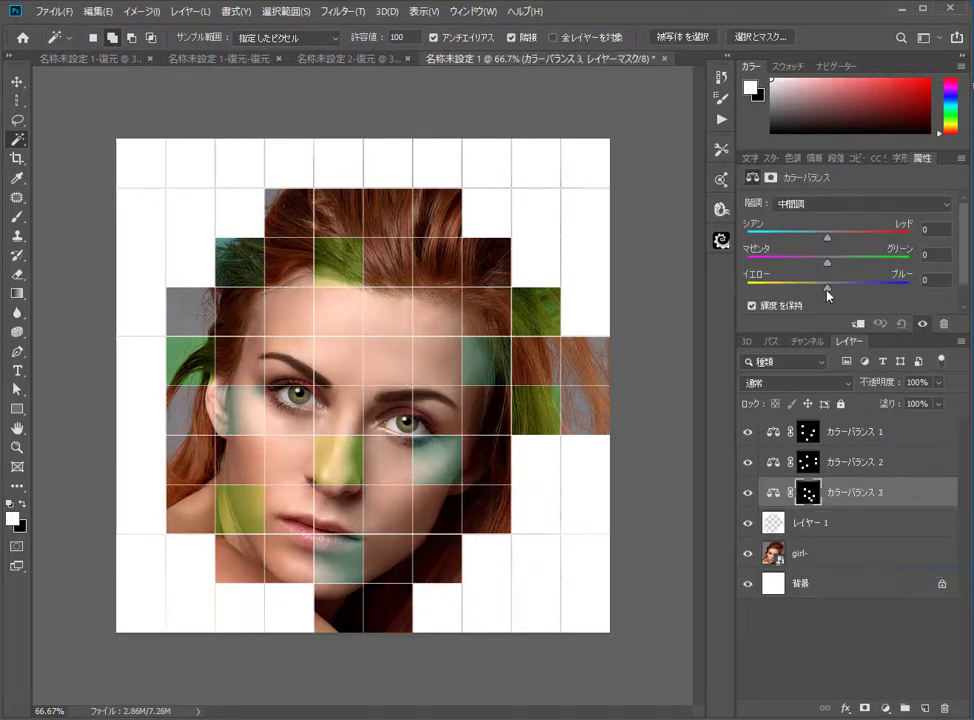
left_click_drag(828, 287, 917, 287)
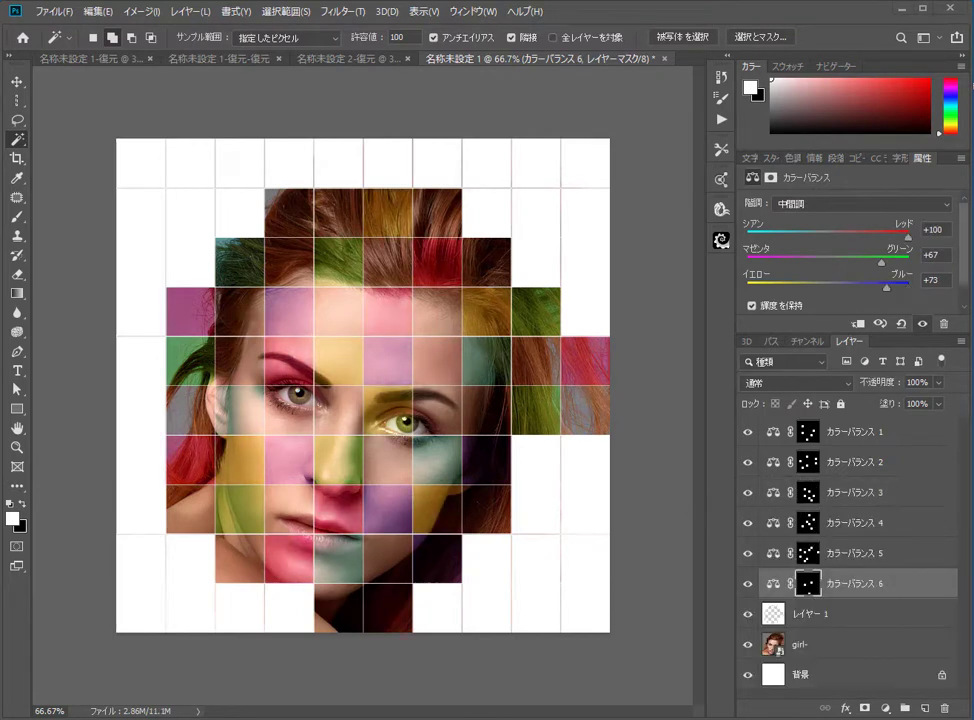
Step: Apply a 2 px white outside Stroke layer style to Layer 1
left_click(821, 621)
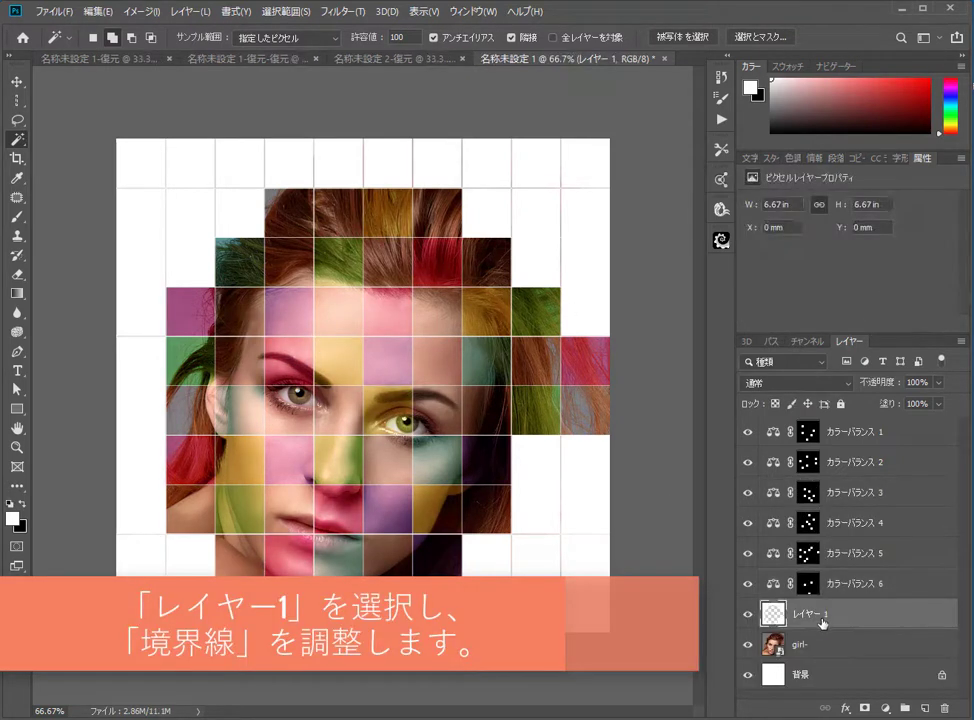
left_click(846, 707)
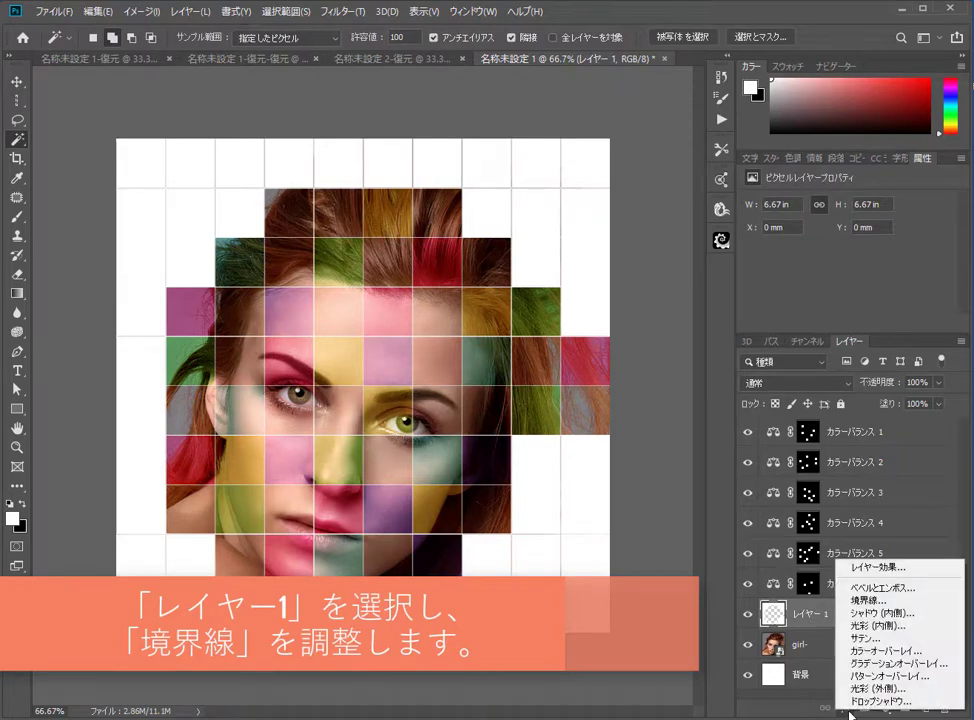
left_click(866, 602)
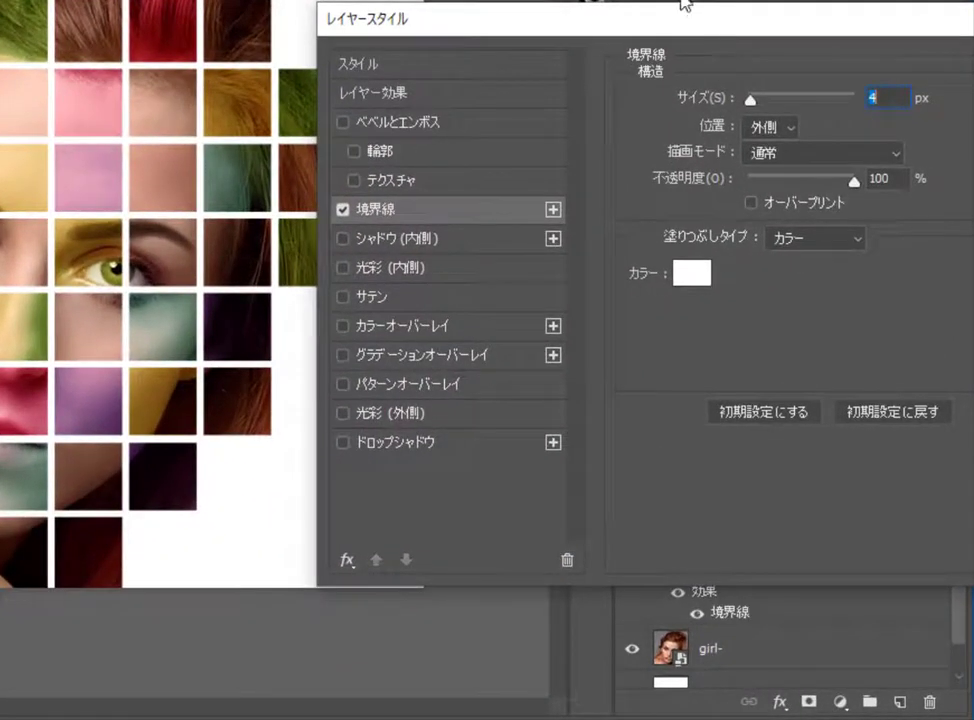
left_click_drag(684, 4, 428, 0)
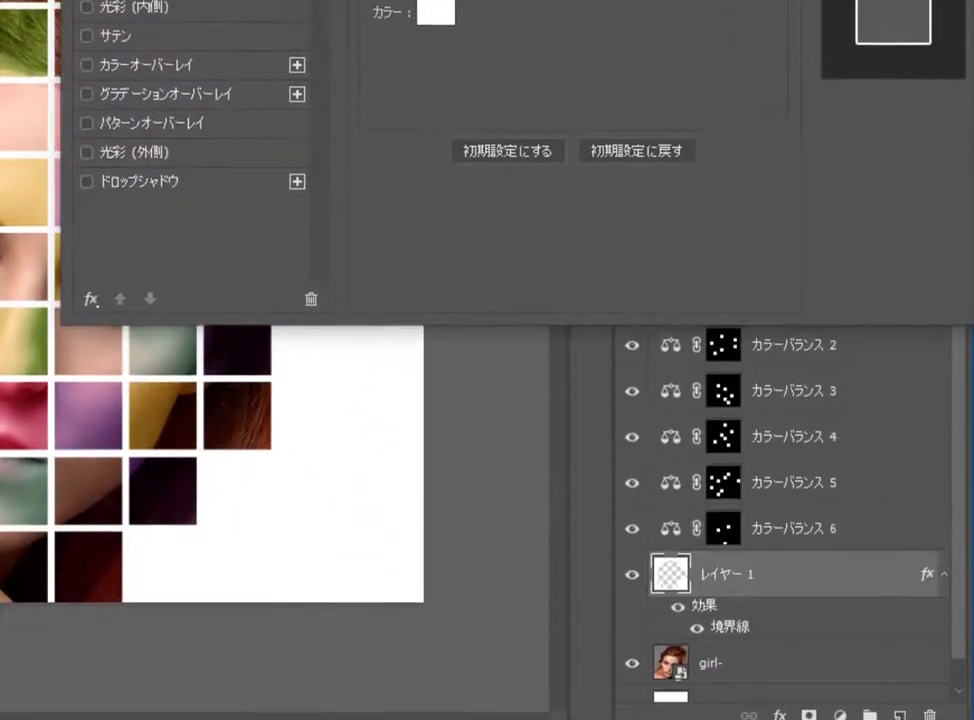
type("2")
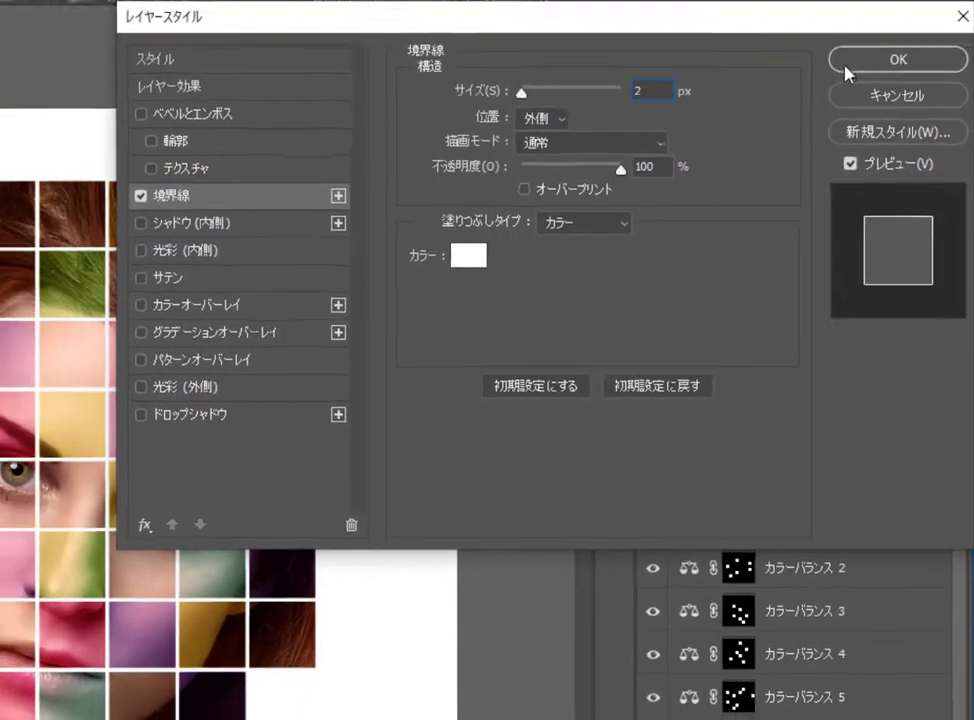
left_click(893, 49)
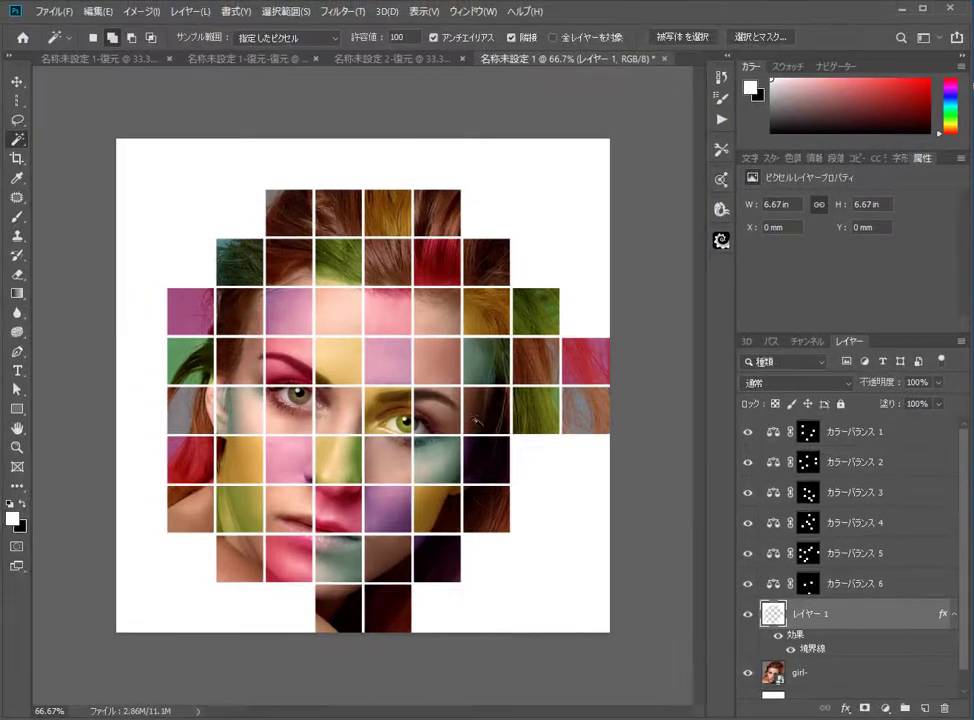